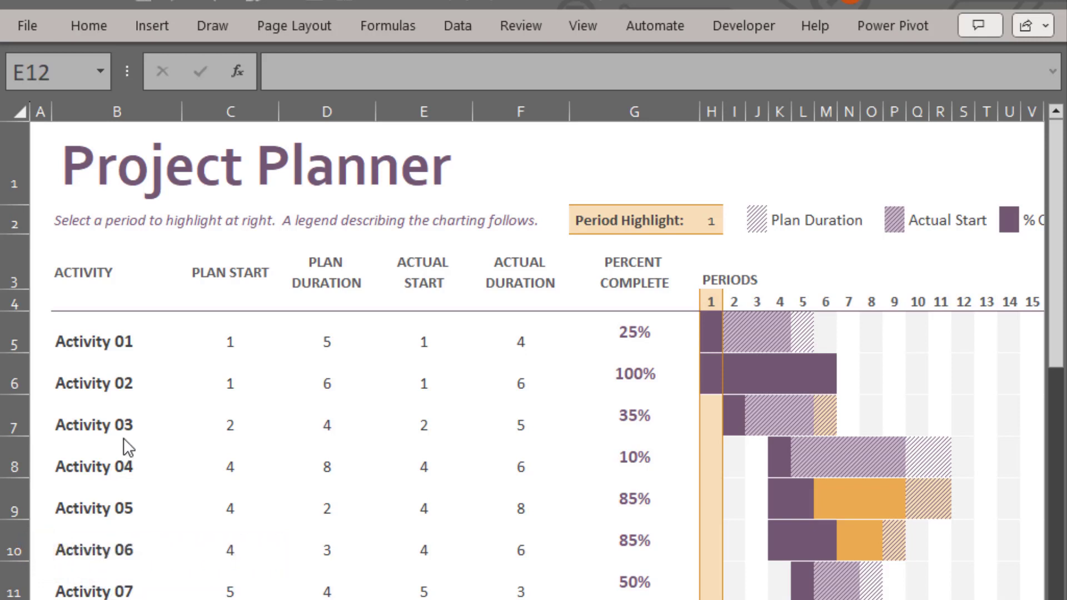
- Switch from the Project Planner to the sheet holding the numbers 1 to 10 in A1:A10
click(95, 110)
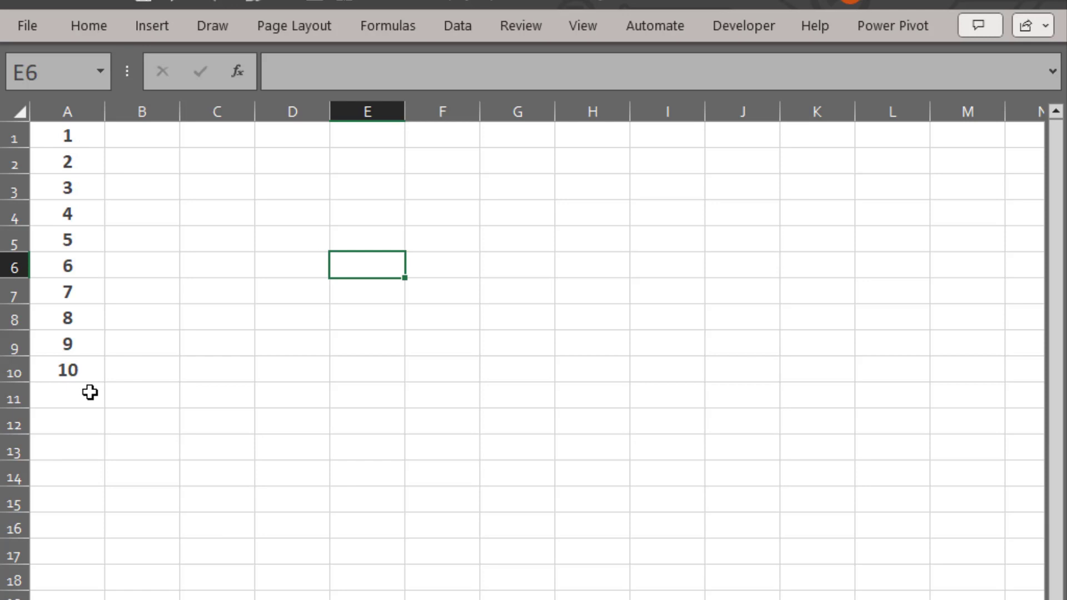
- Open Format Cells for the whole of column A on the Custom number category
drag(71, 133, 78, 380)
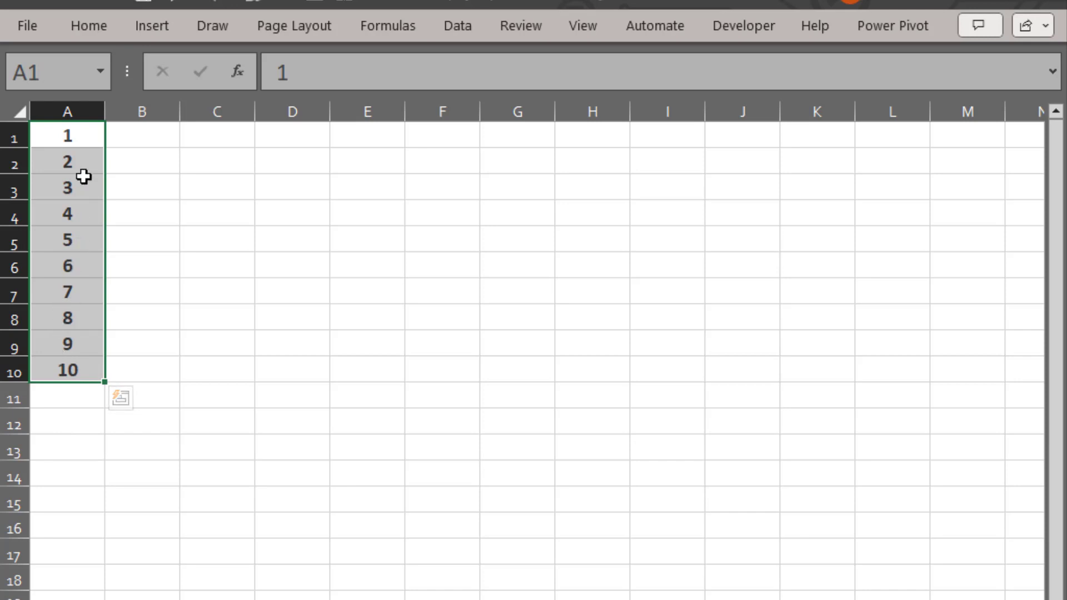
click(75, 478)
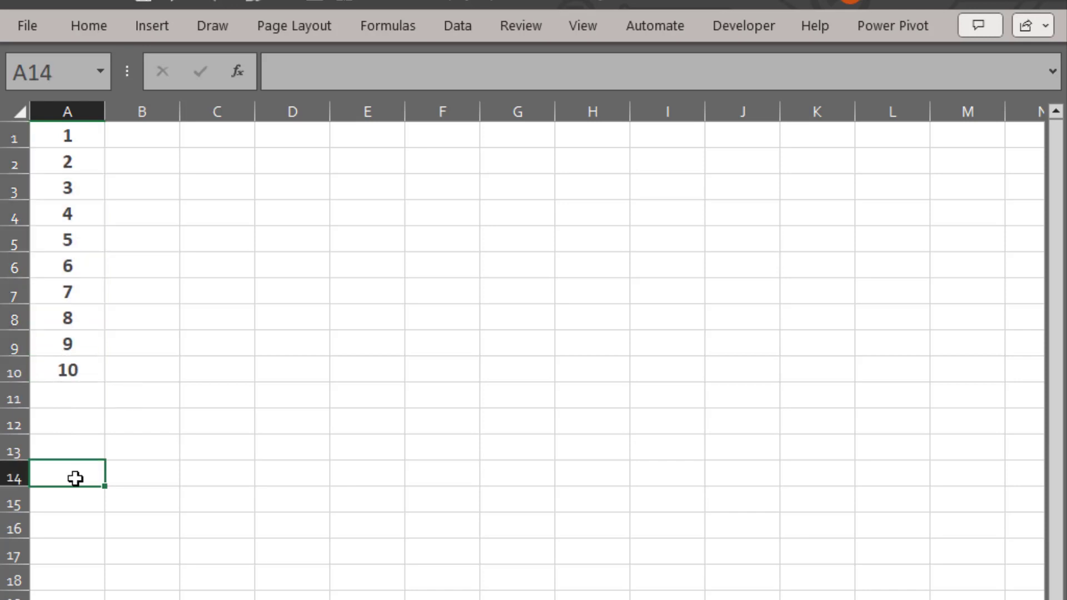
click(71, 397)
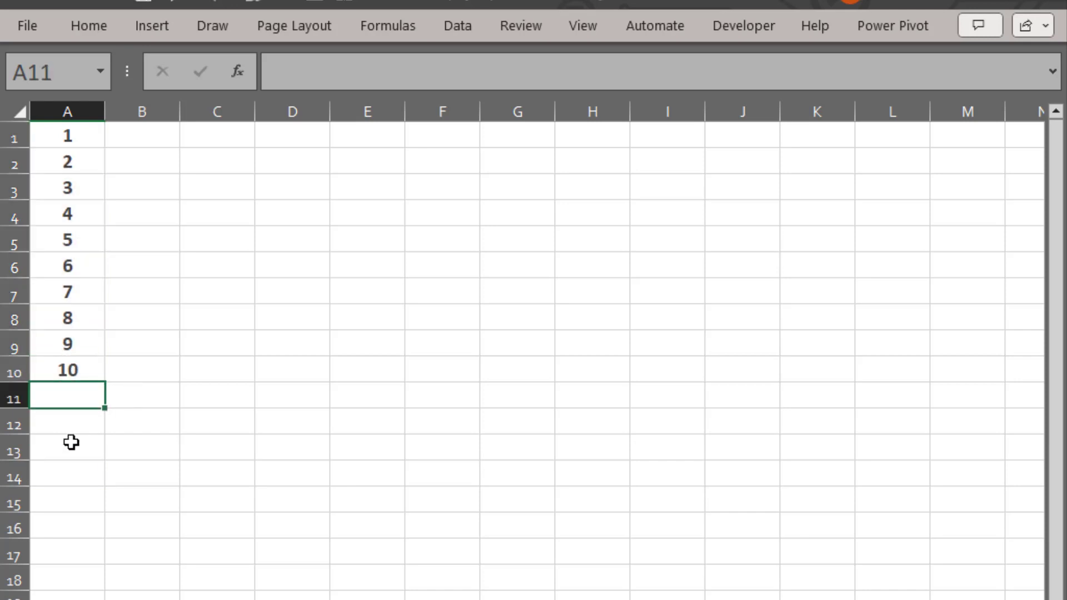
click(91, 109)
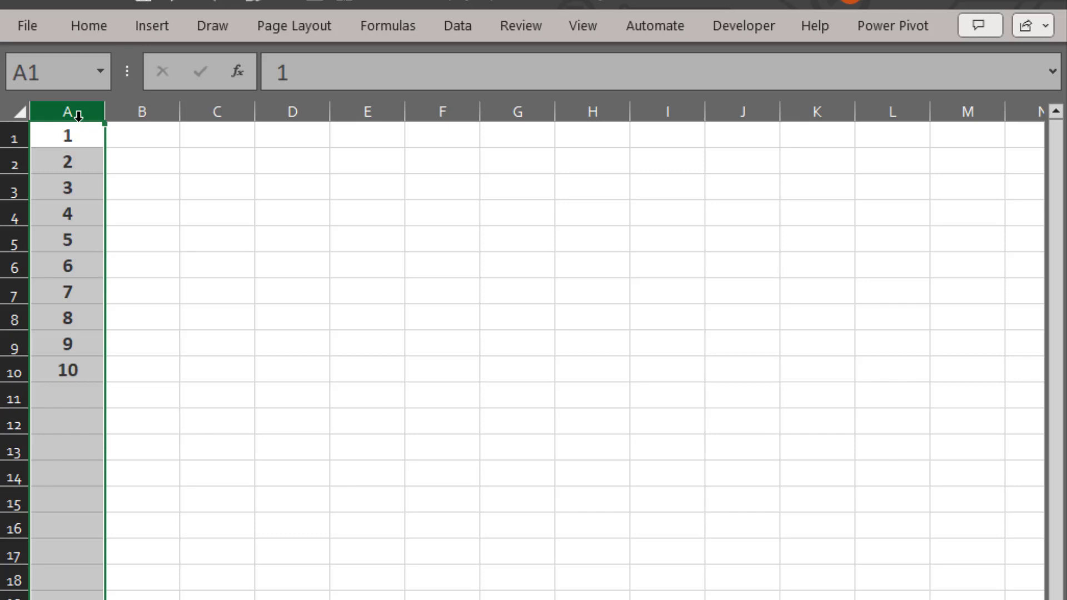
right_click(78, 115)
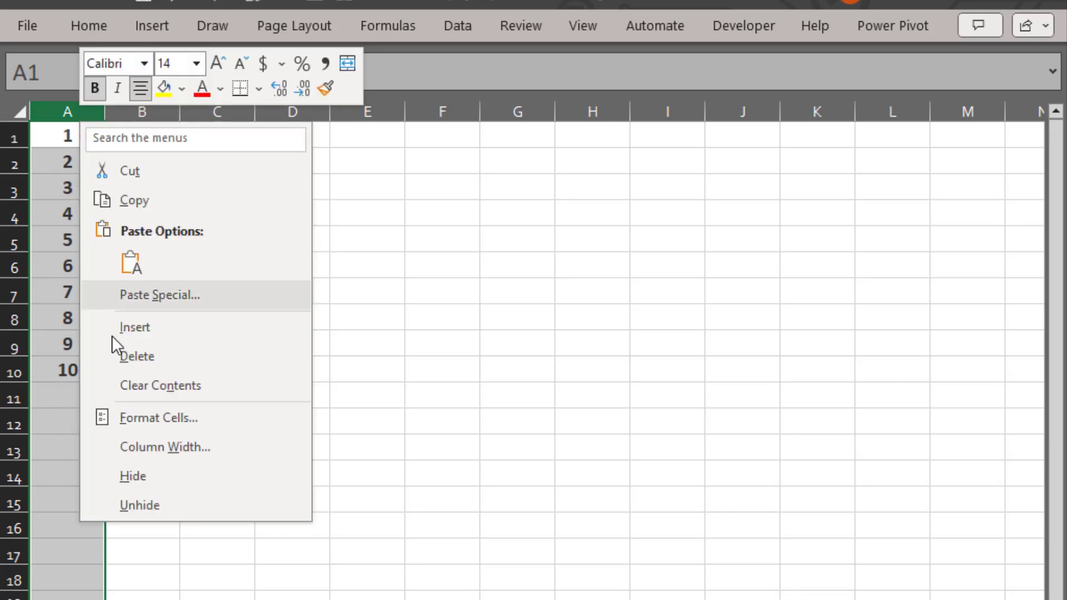
click(169, 418)
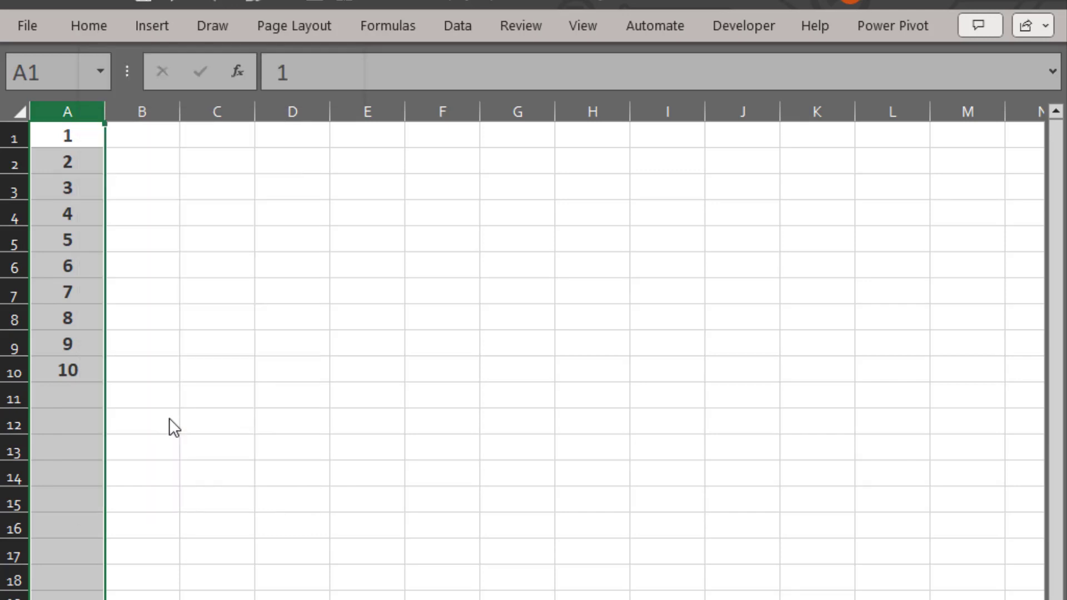
drag(357, 179, 598, 44)
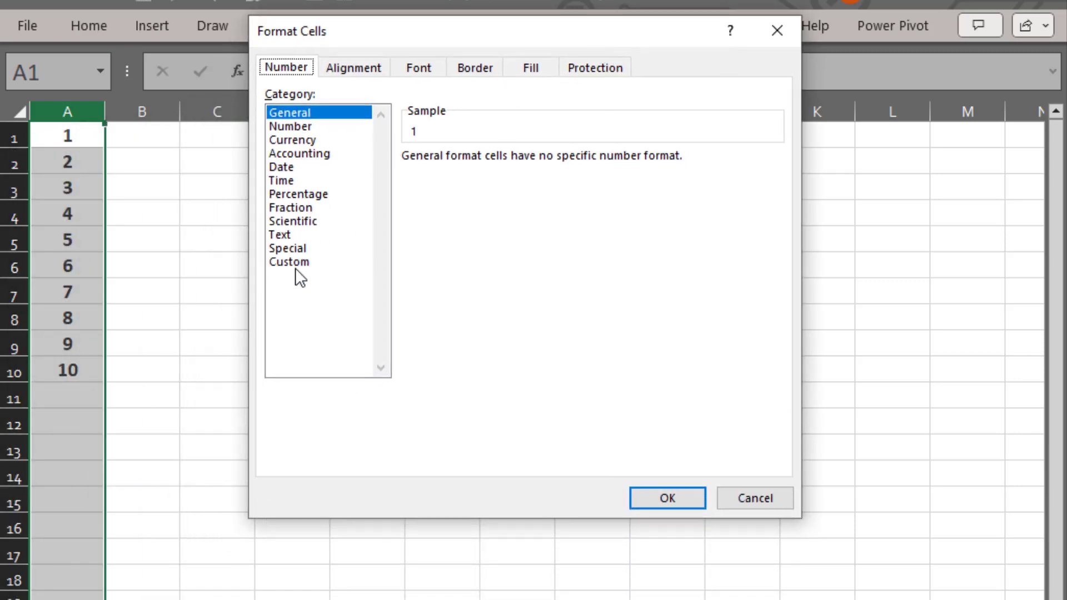
click(287, 262)
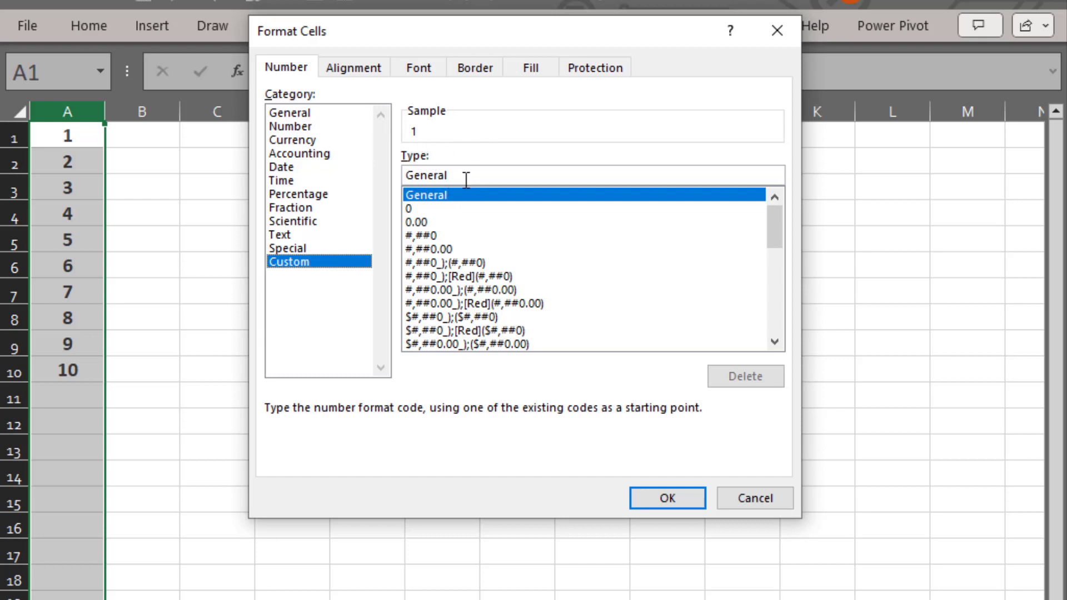
- Replace the General type code with "ID-"# so column A shows ID-1 to ID-10
double_click(429, 176)
key(BackSpace)
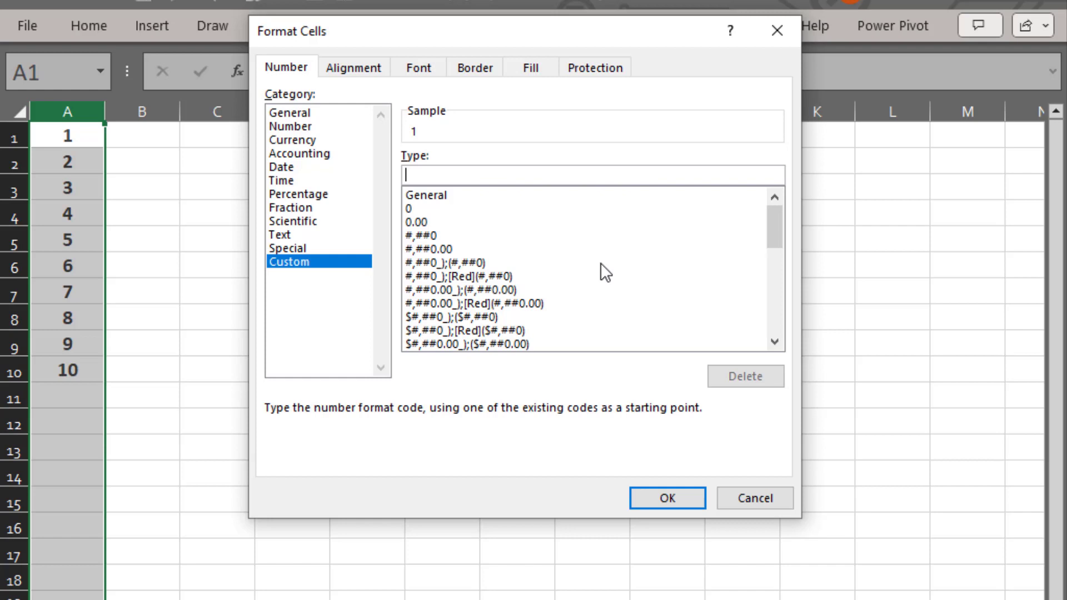
text(")
text(ID)
text(-)
text(")
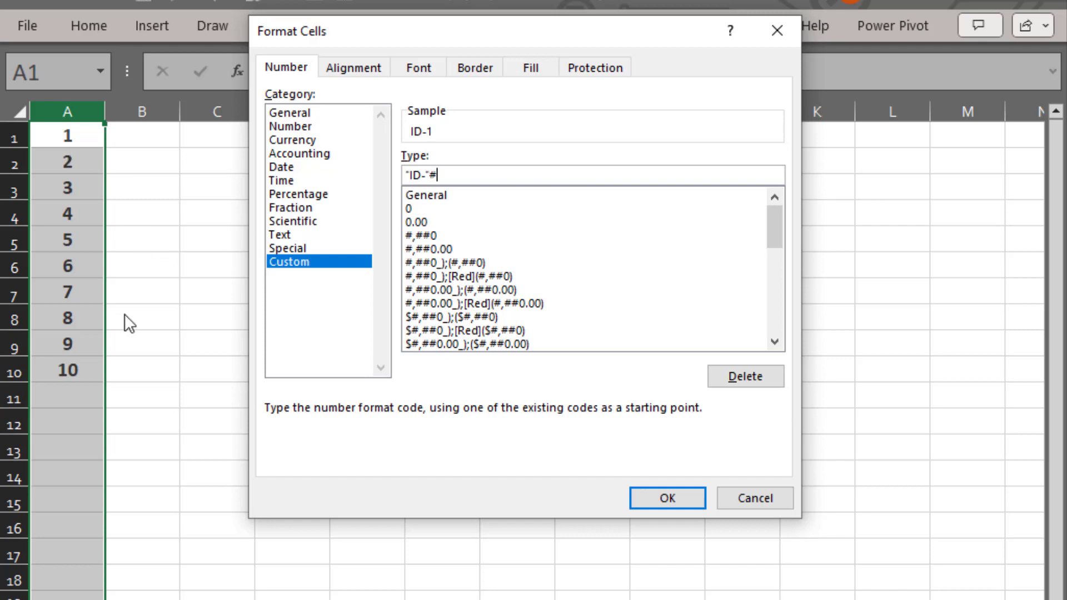
text(#)
click(670, 497)
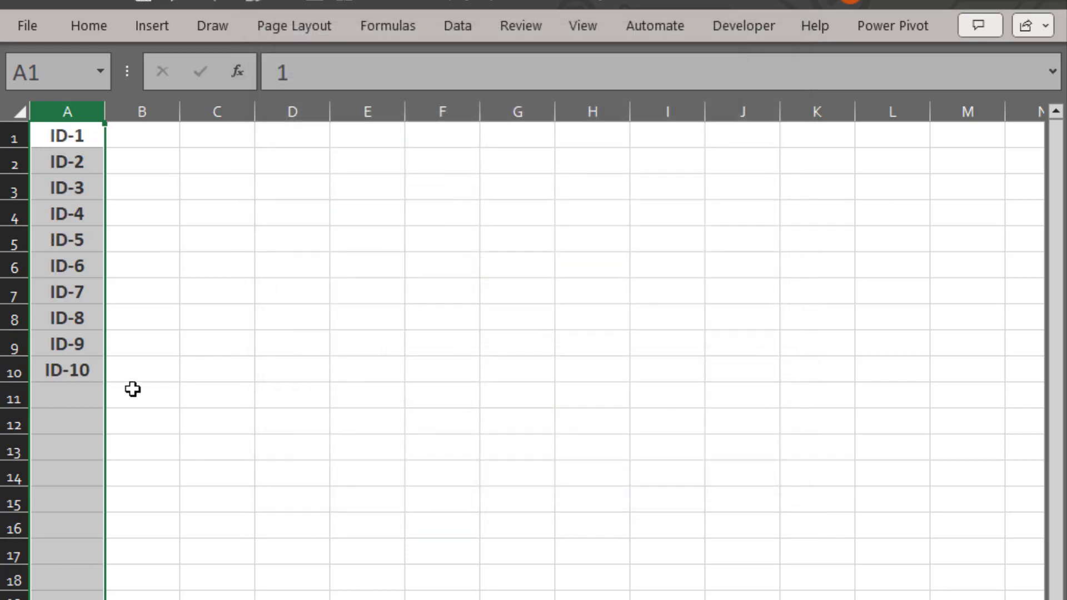
- Enter 11 in cell A13 and confirm it displays as ID-11 while storing 11
click(63, 401)
click(72, 439)
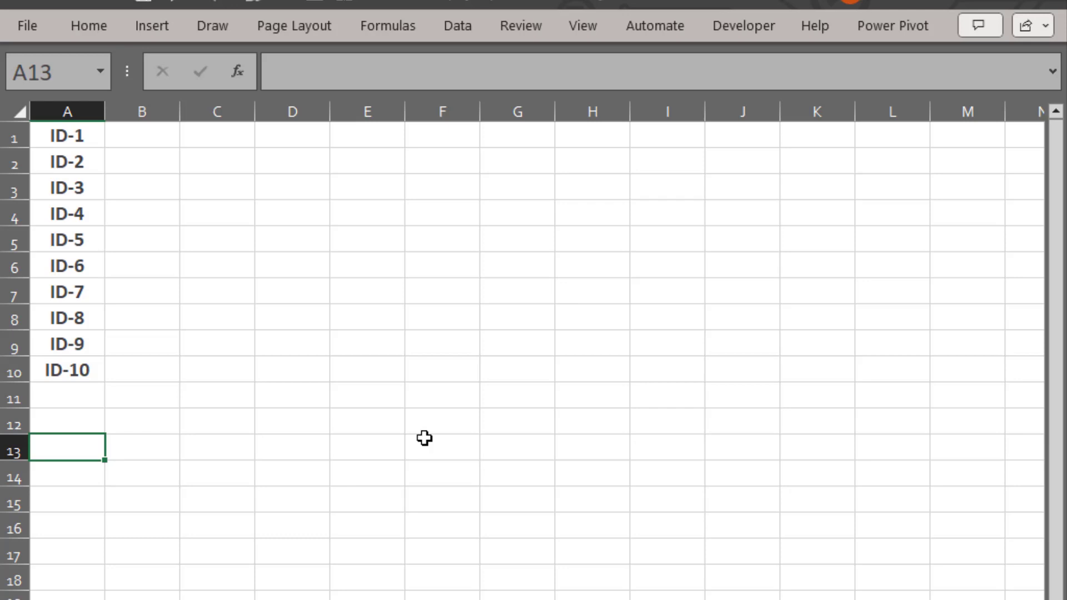
text(11)
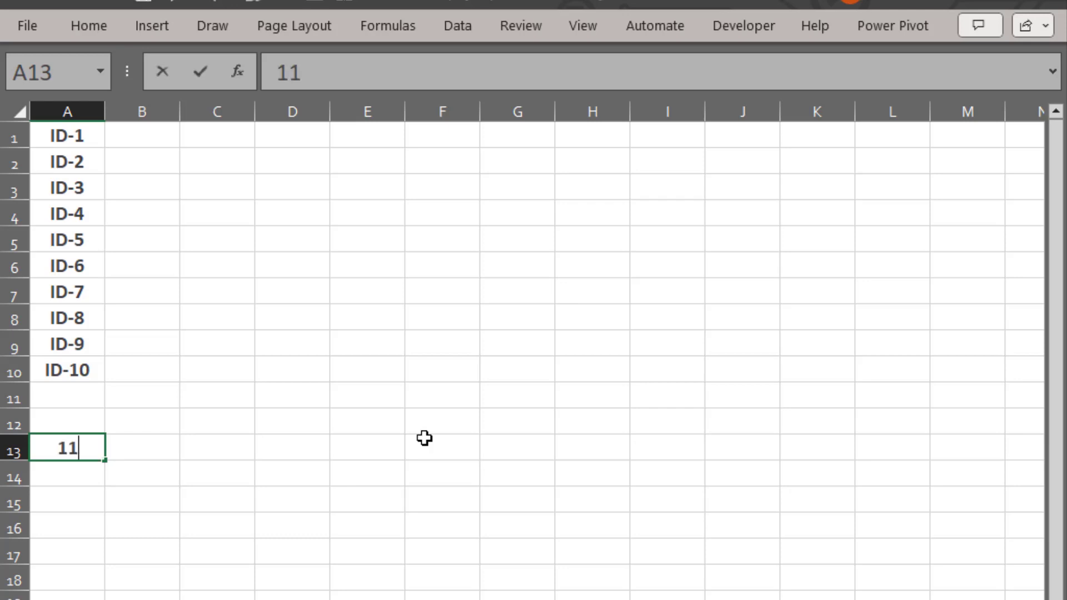
key(Return)
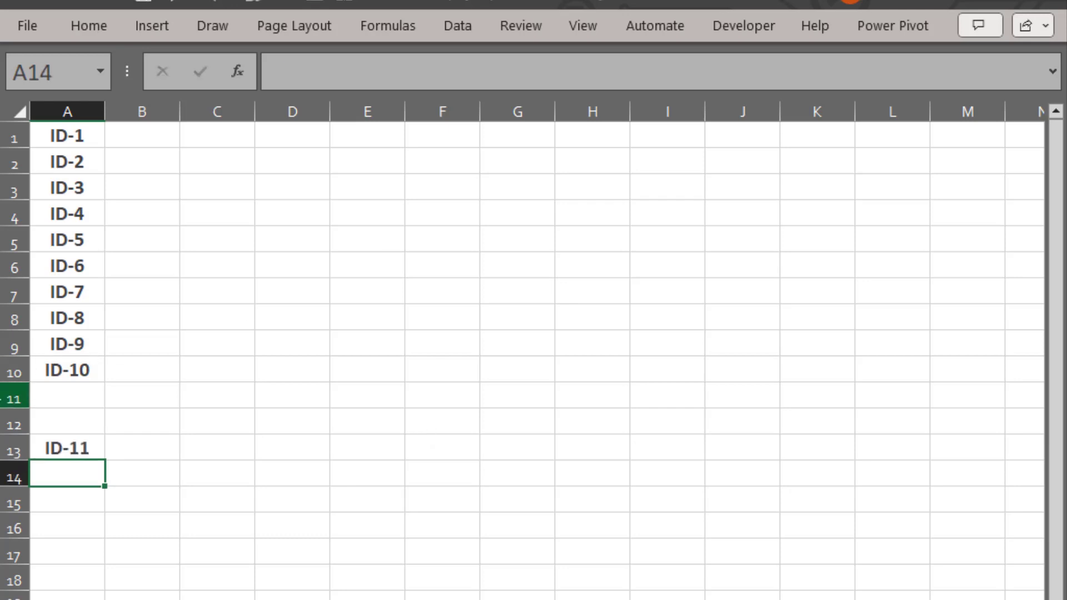
click(82, 440)
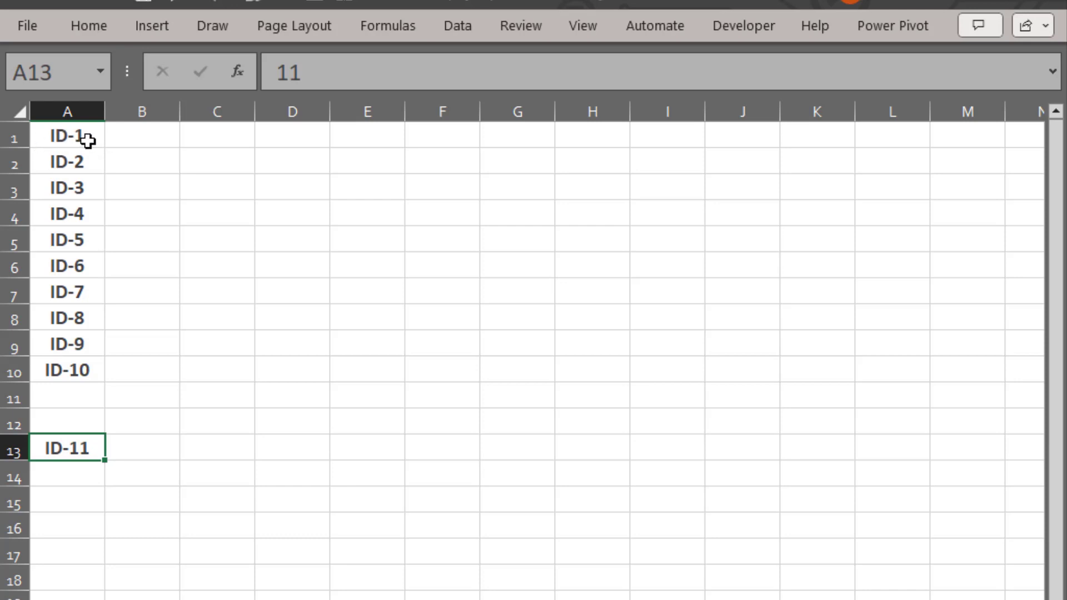
click(88, 114)
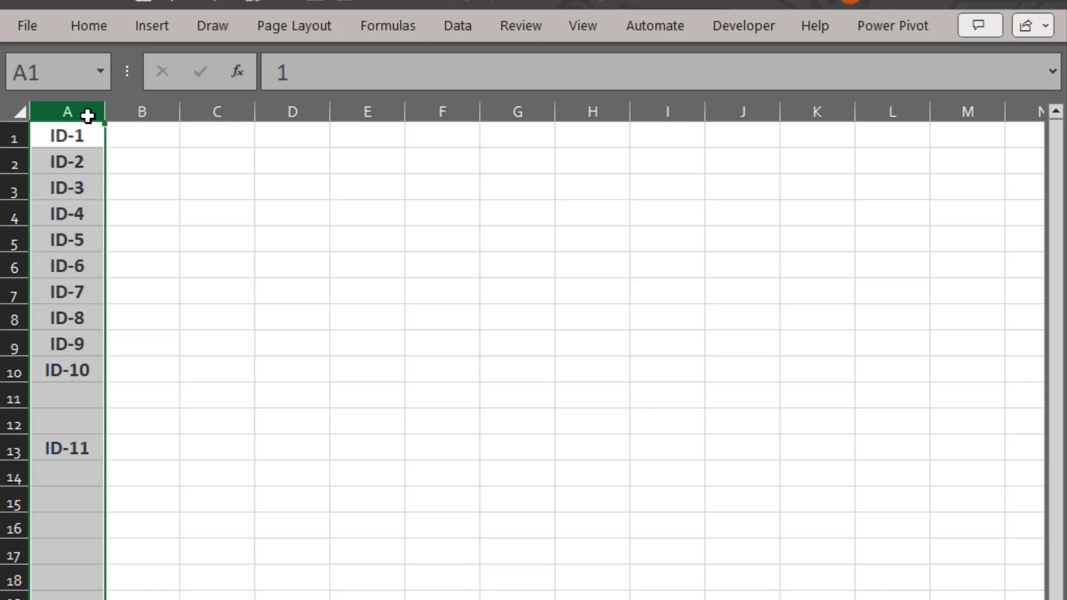
- Reopen Format Cells for column A and overwrite the "ID-"# type code with #"ID"
right_click(88, 115)
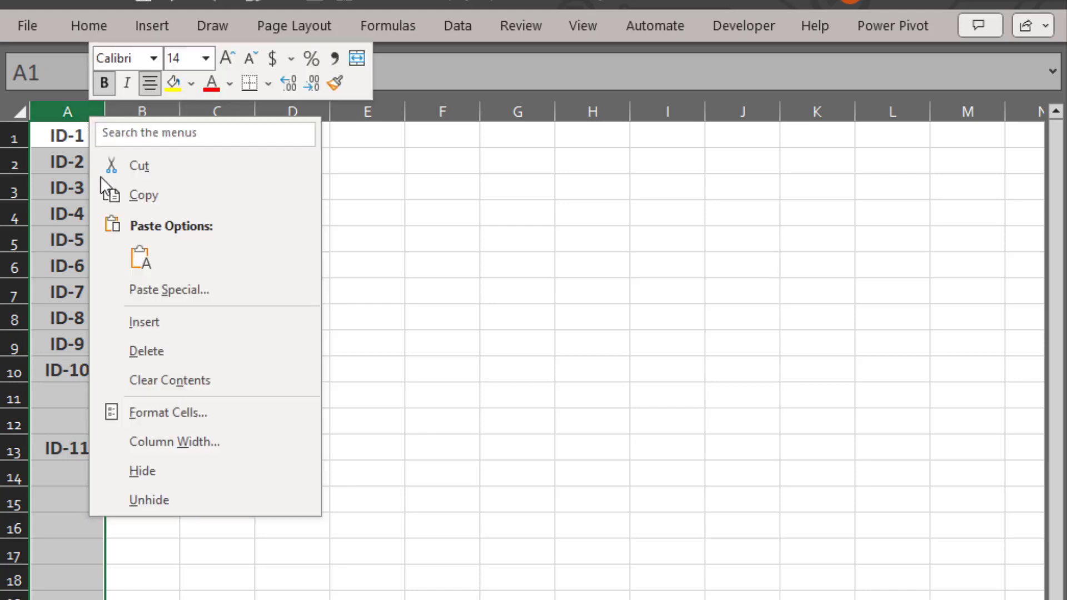
click(229, 412)
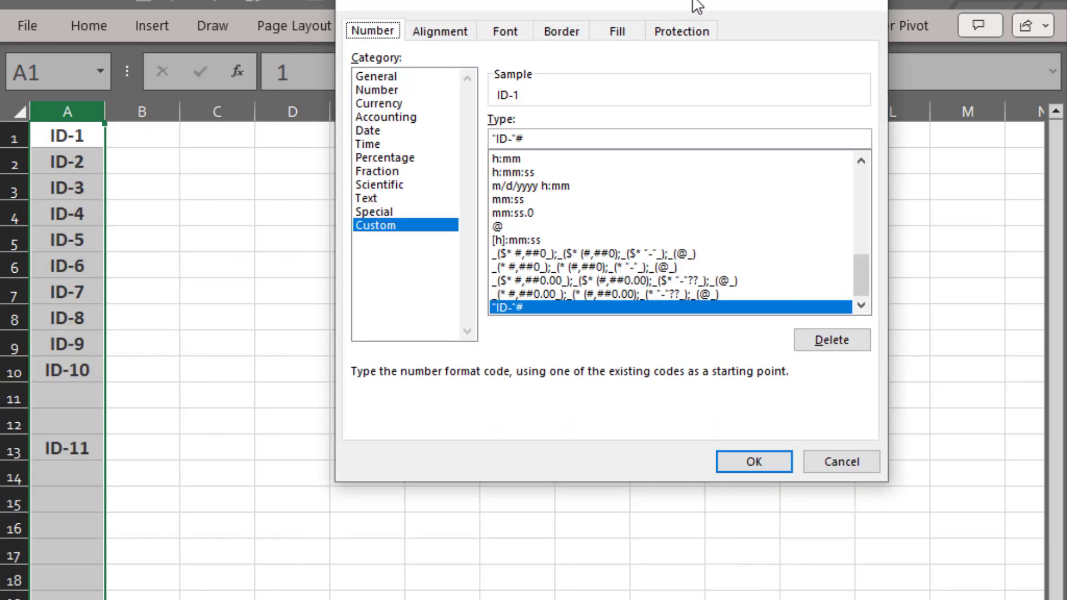
drag(366, 165, 635, 16)
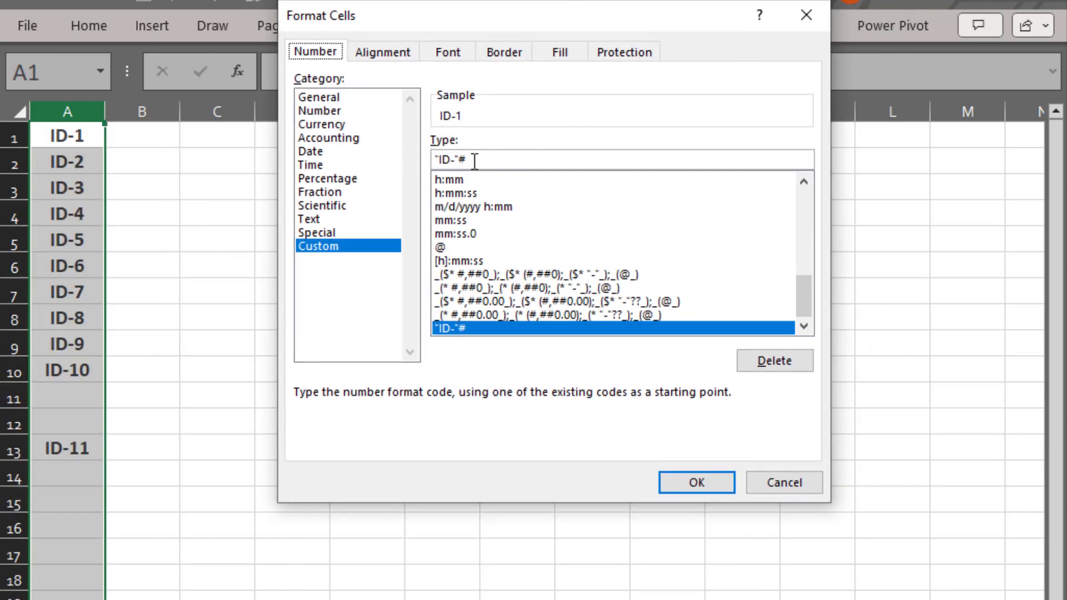
click(475, 160)
drag(478, 159, 417, 157)
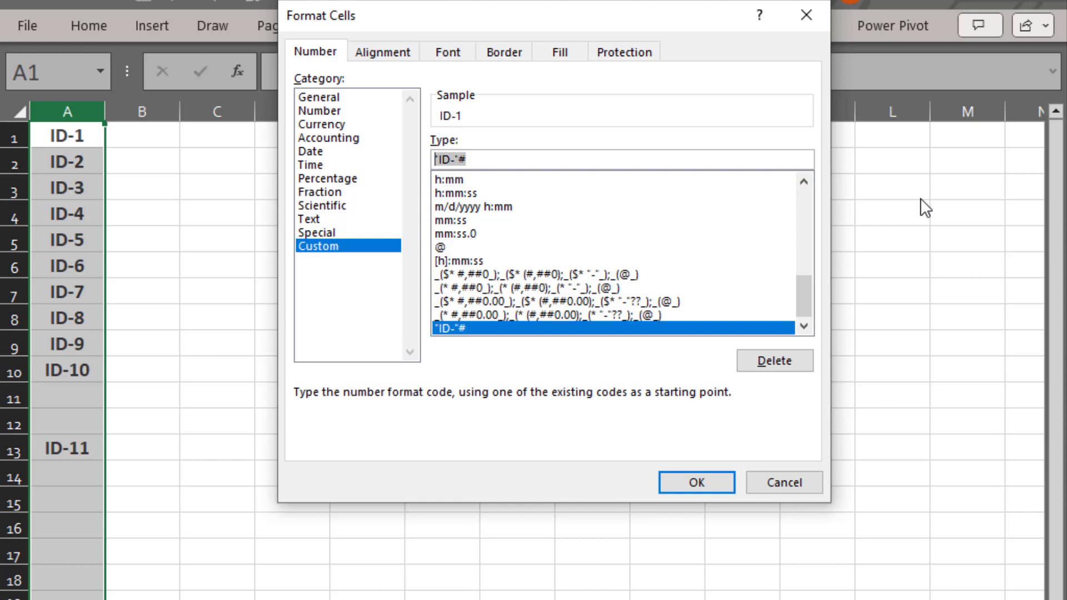
text(#)
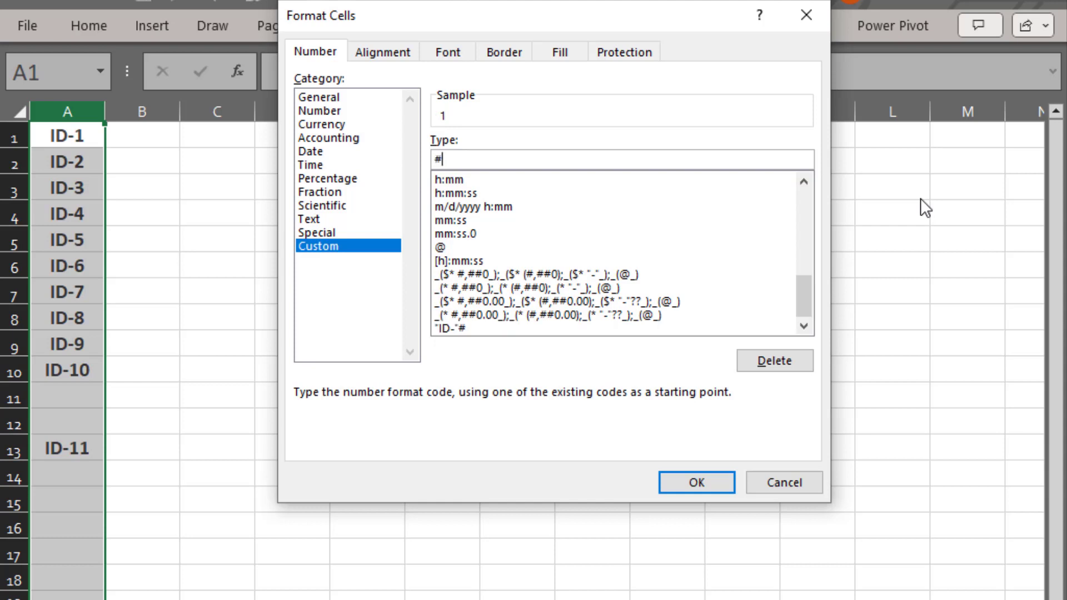
text(")
text(I)
text(D)
text(")
- Finish the #"ID" custom code and apply it so column A shows each number followed by ID
click(447, 159)
text(_)
key(BackSpace)
click(690, 480)
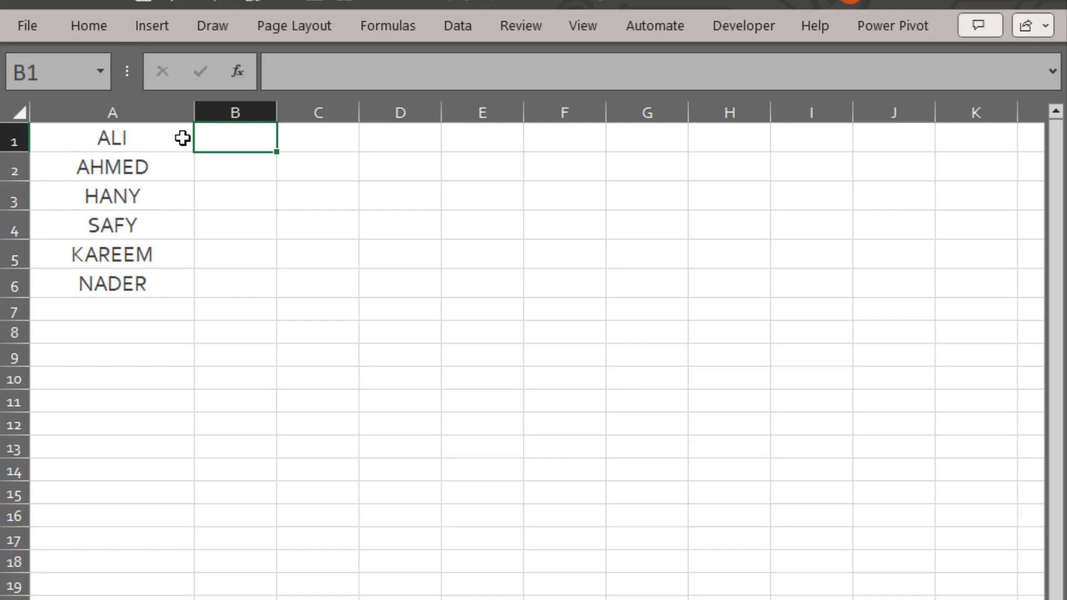
- Give the names in column A the custom text format " ID \ "@, showing ID \ ALI
click(156, 112)
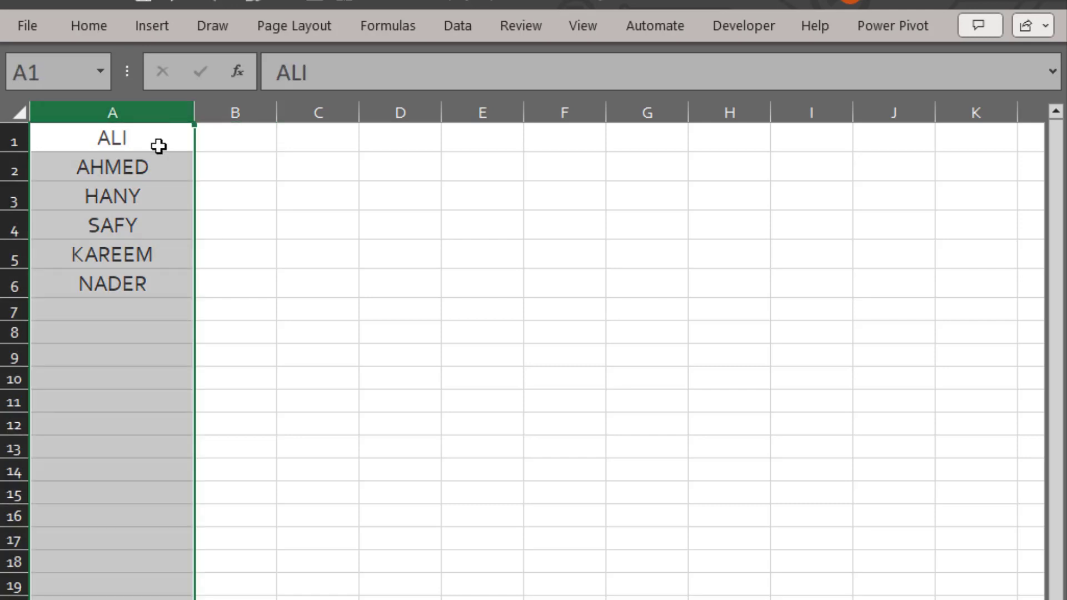
right_click(159, 131)
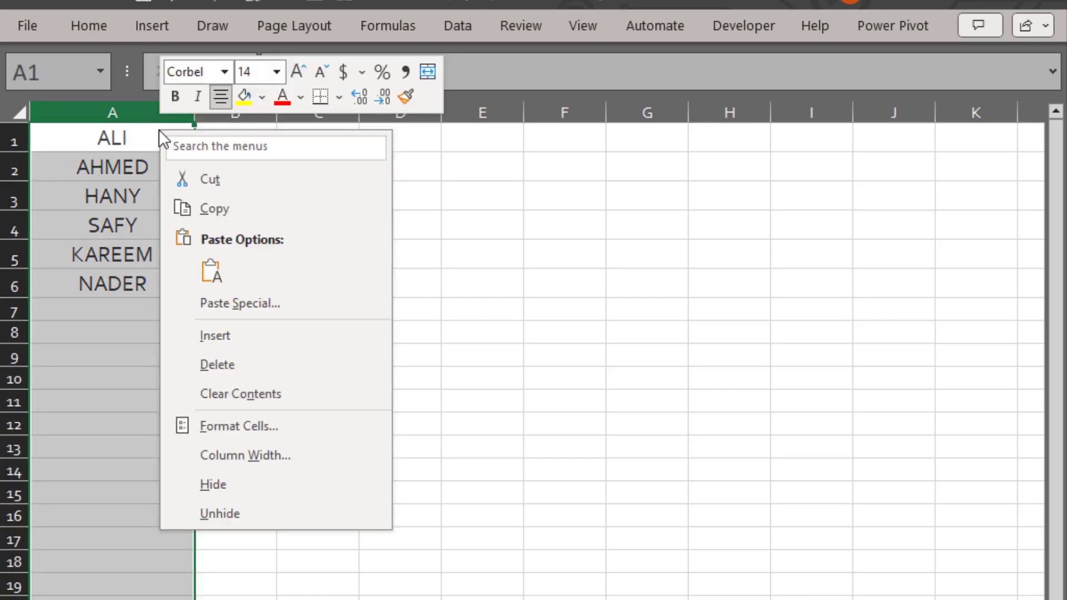
click(292, 425)
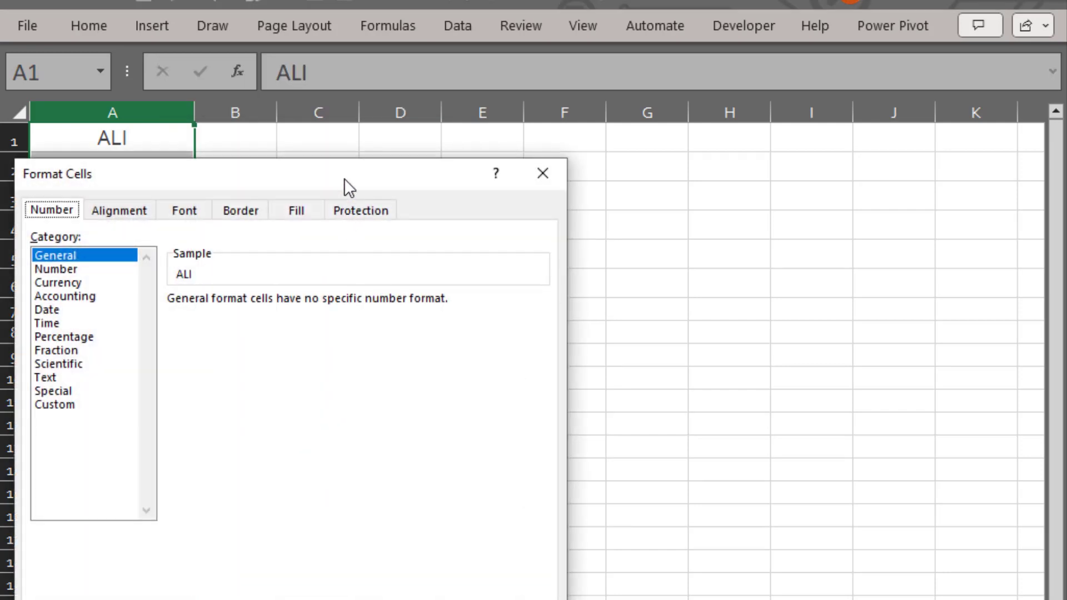
drag(559, 129, 606, 18)
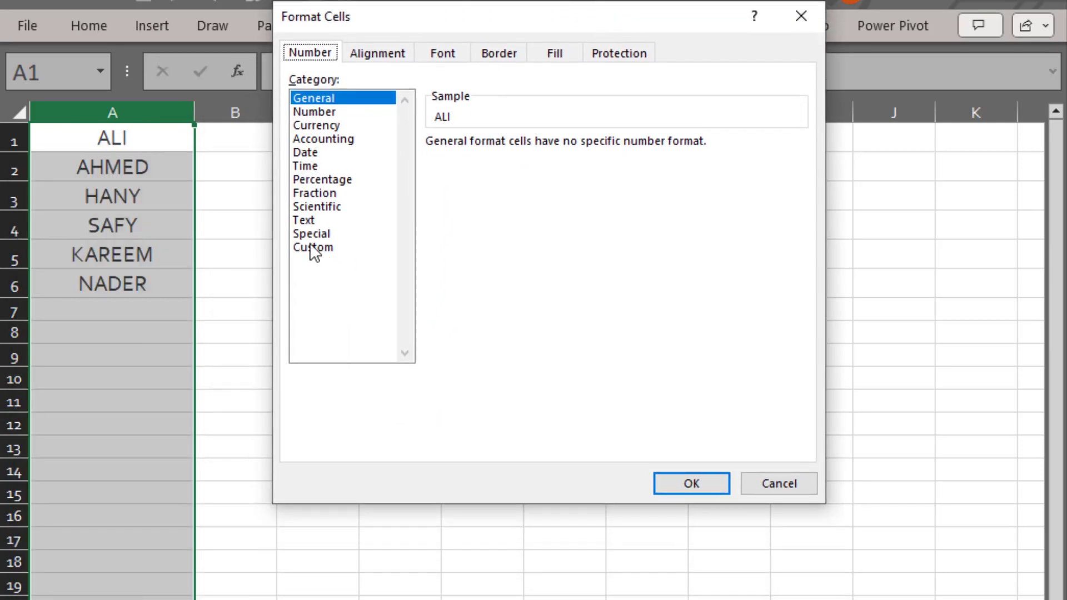
click(309, 247)
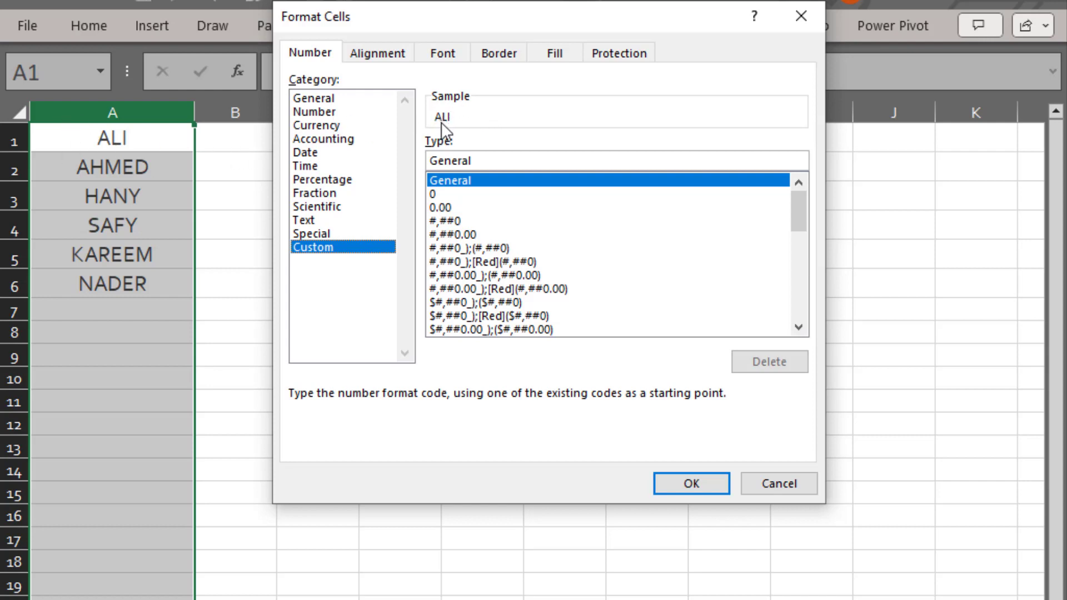
click(474, 161)
drag(473, 161, 367, 158)
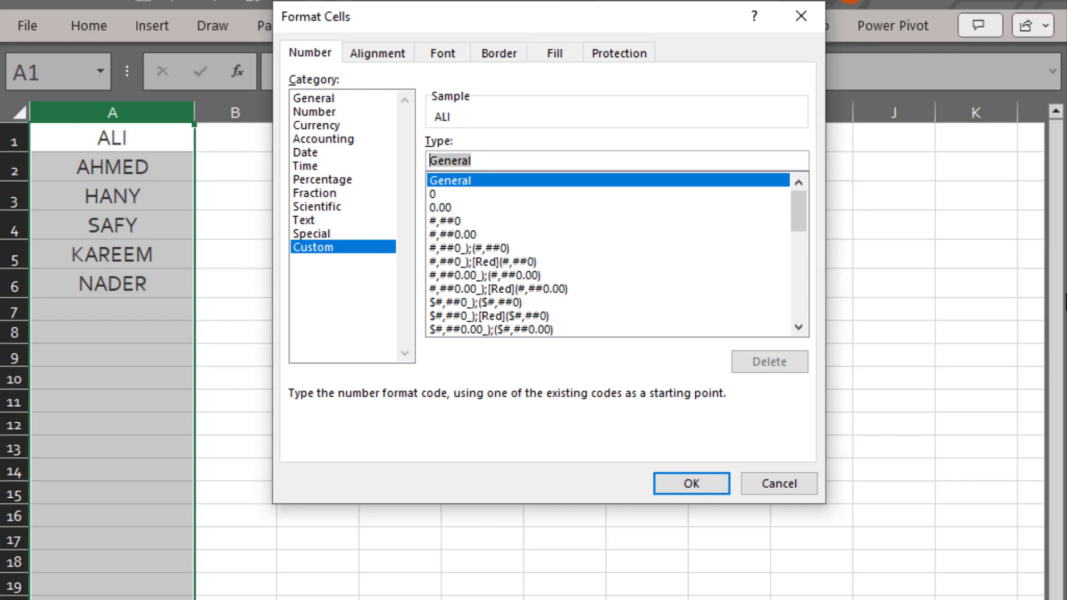
text(")
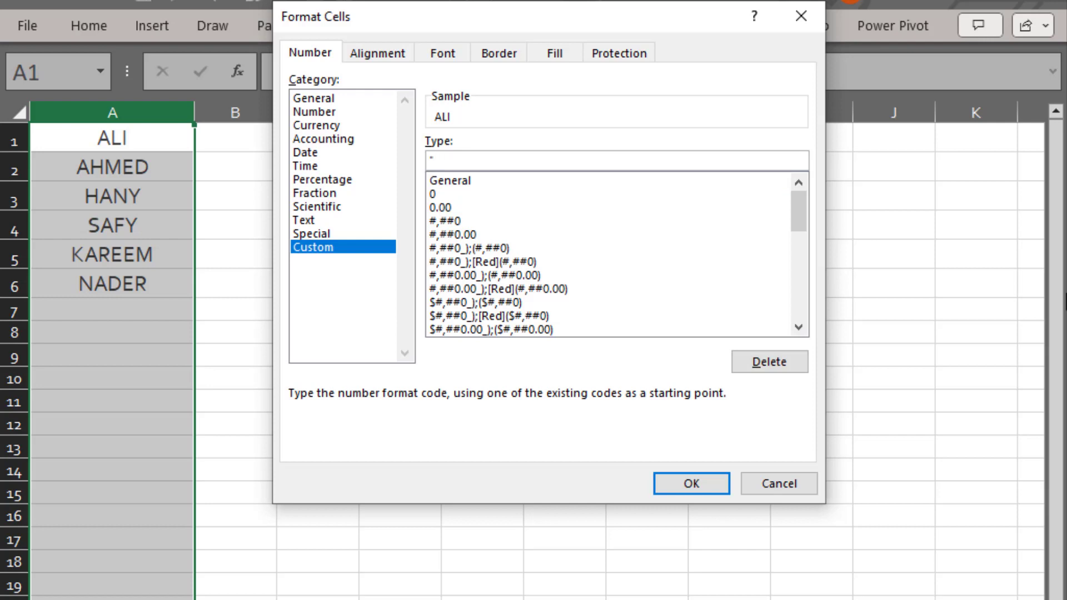
text( ID)
text(")
text(@)
click(692, 483)
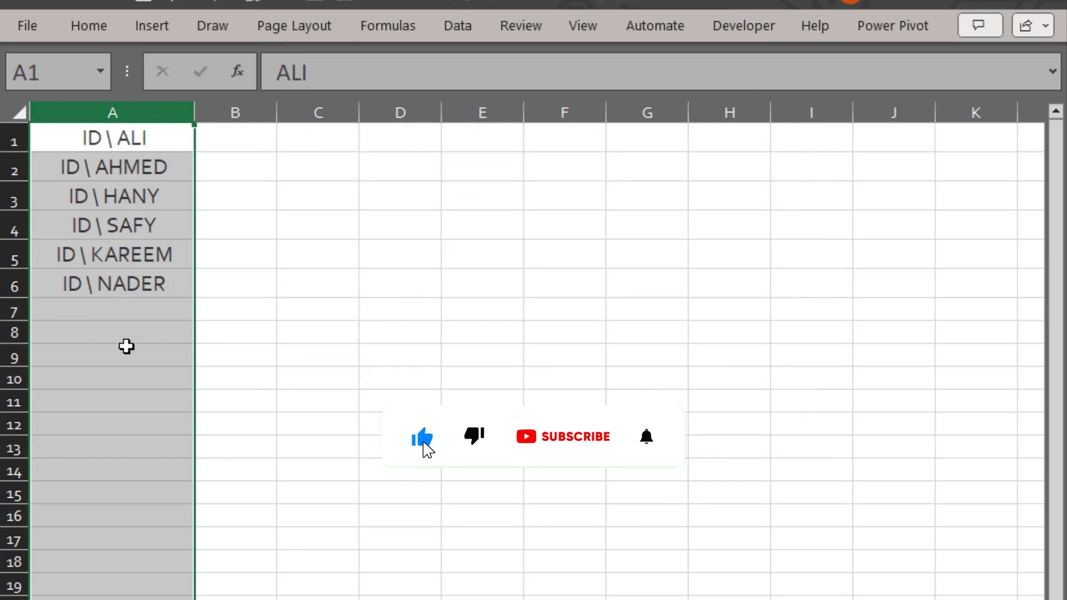
- Type HHHH into cell A9 so it displays as ID \ HHHH
click(125, 350)
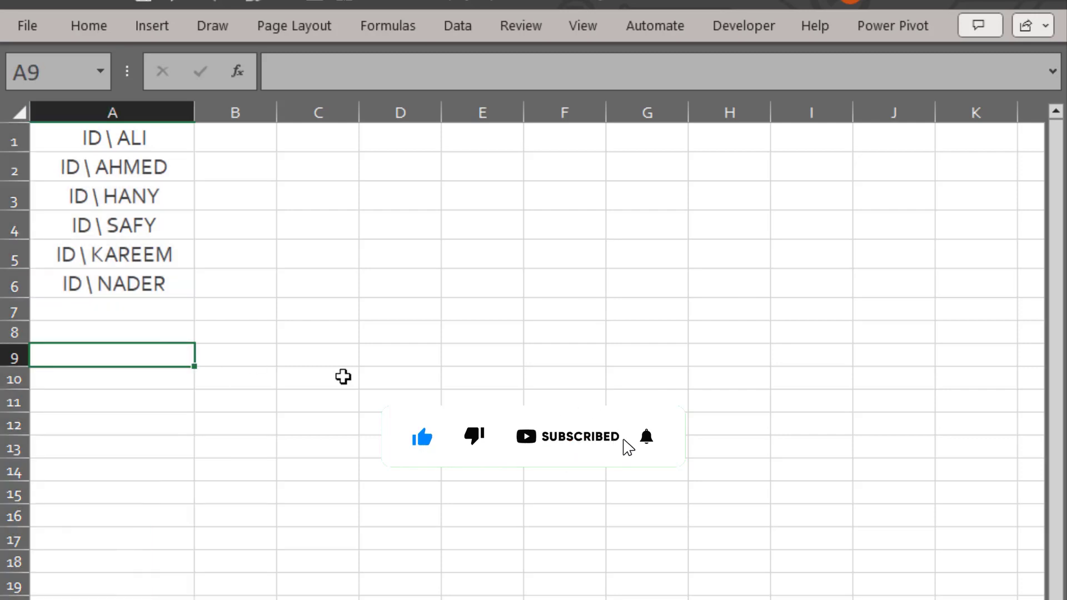
text(H)
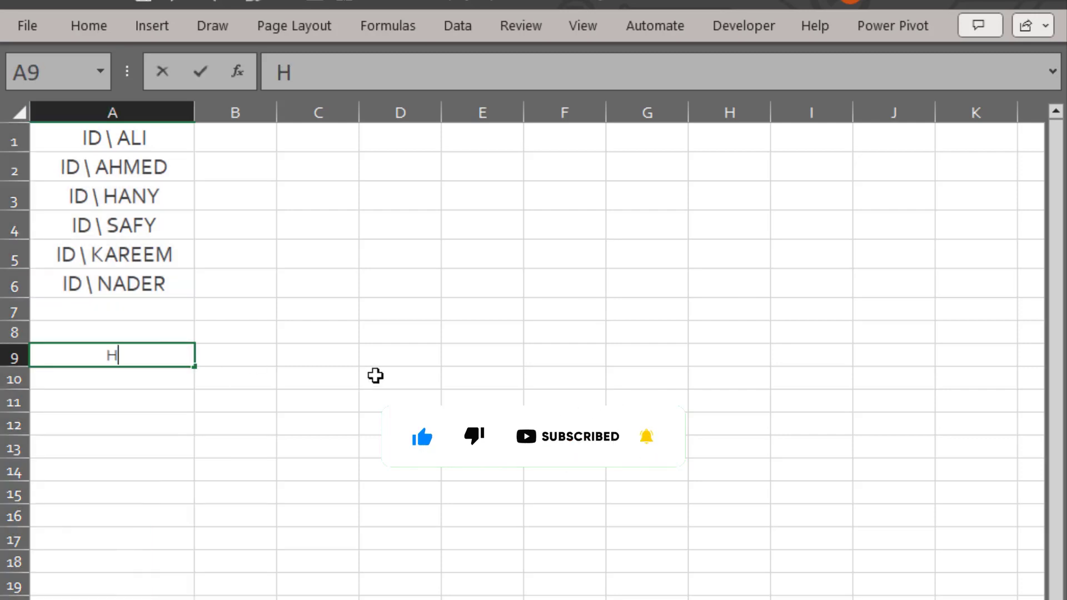
text(HHH)
key(Return)
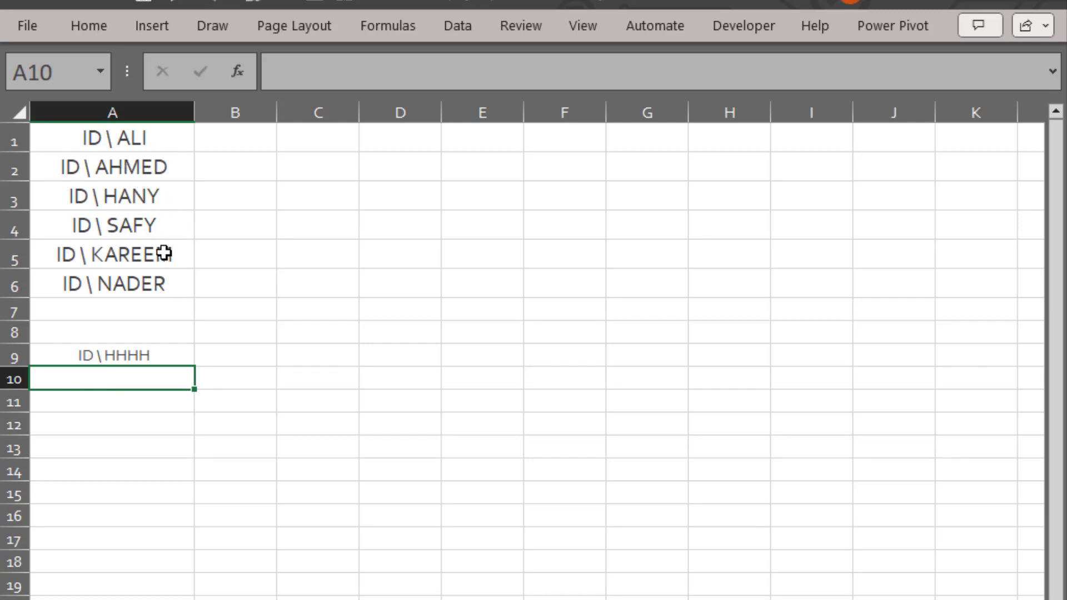
click(166, 109)
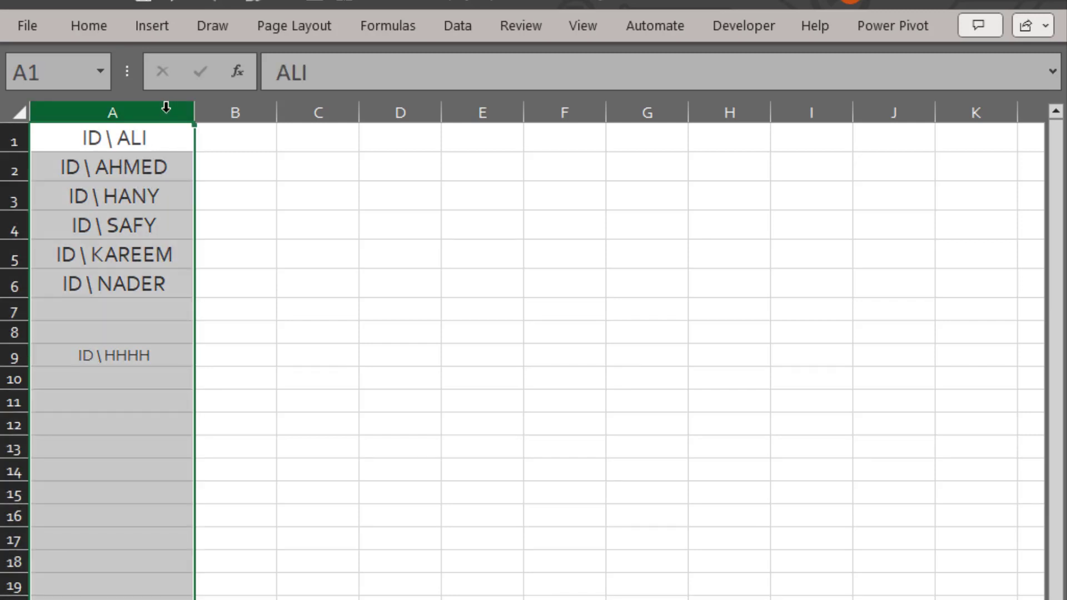
- Move the ID label after @ in column A's format code, dropping the backslash, so names read like ALI ID
right_click(166, 111)
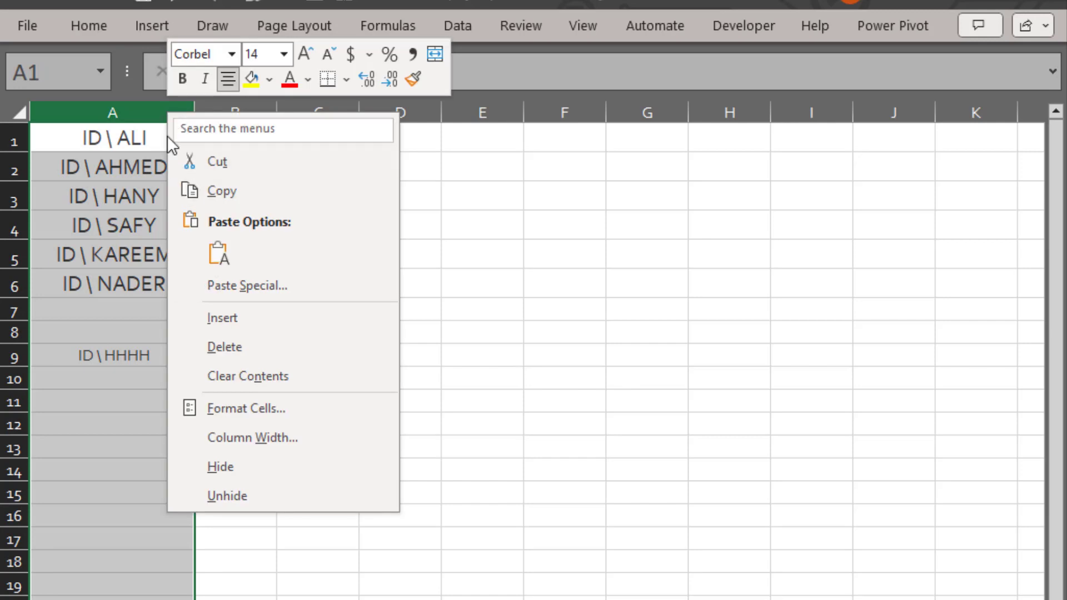
click(292, 412)
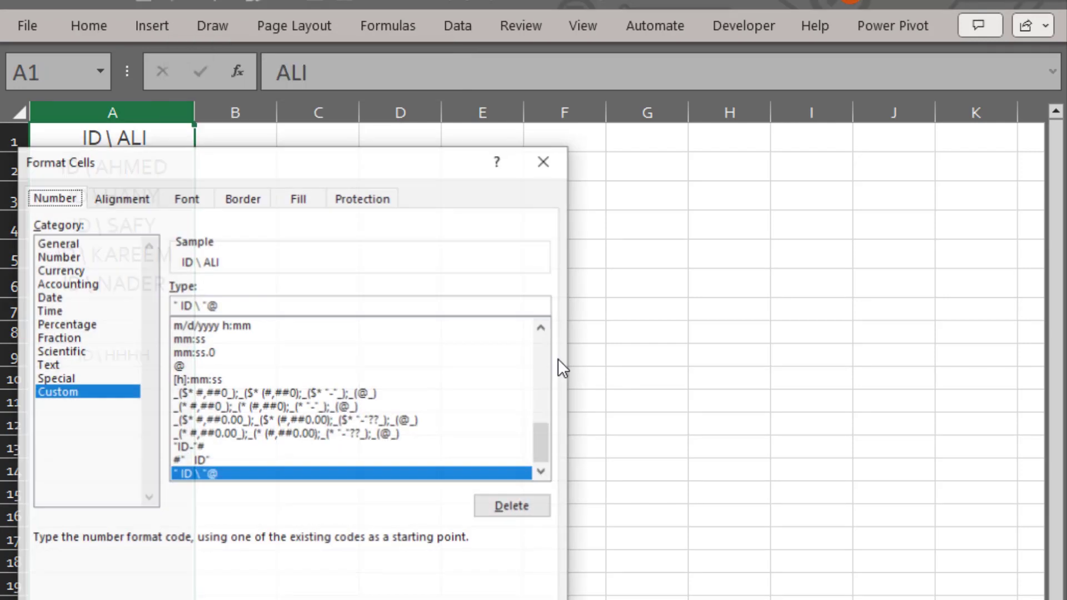
drag(408, 167, 684, 40)
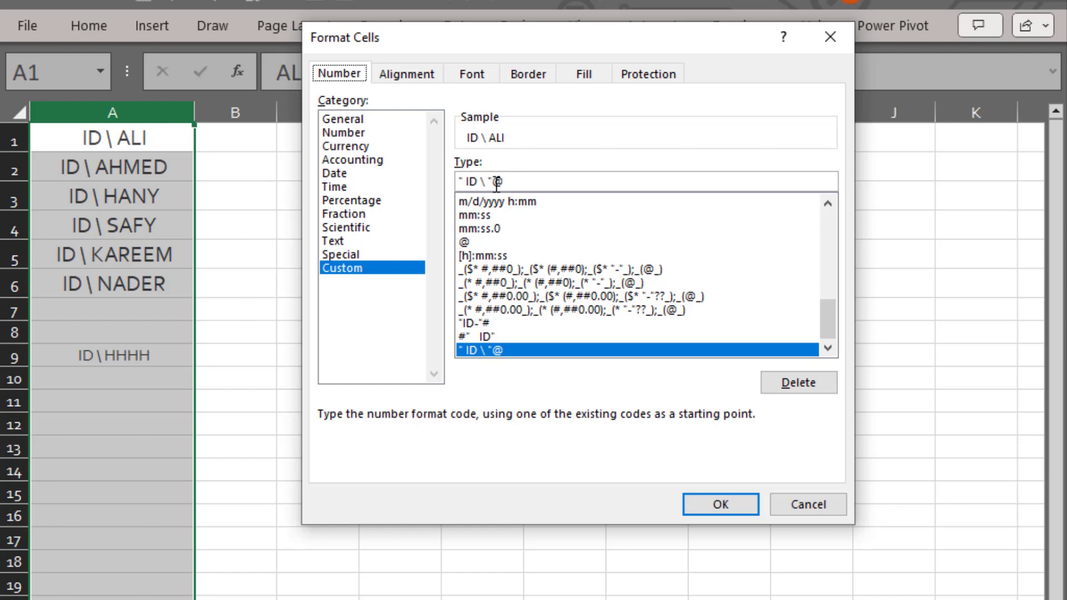
drag(495, 182, 424, 179)
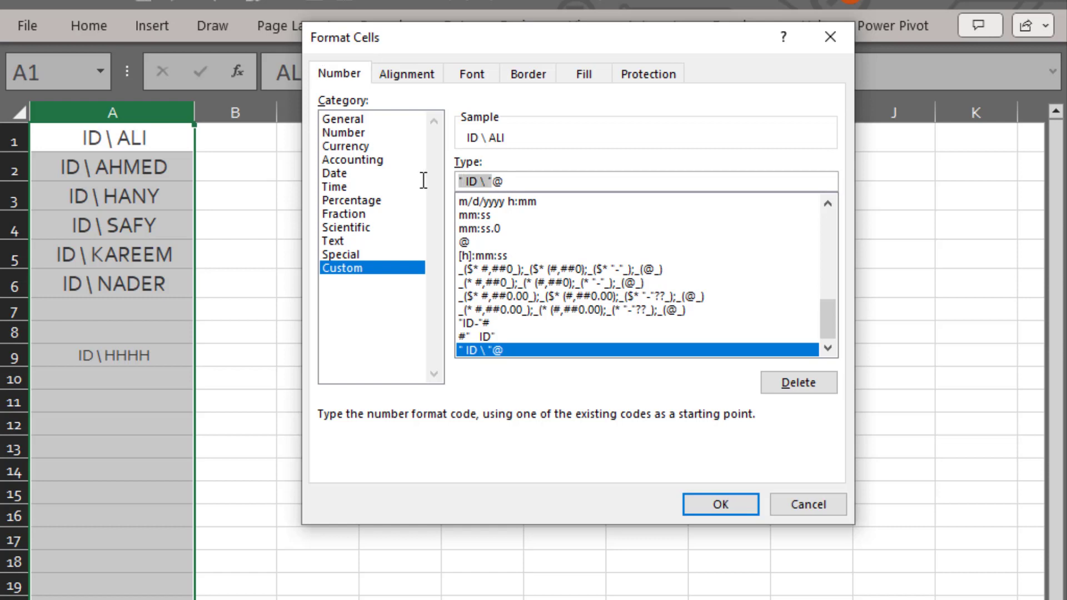
right_click(482, 181)
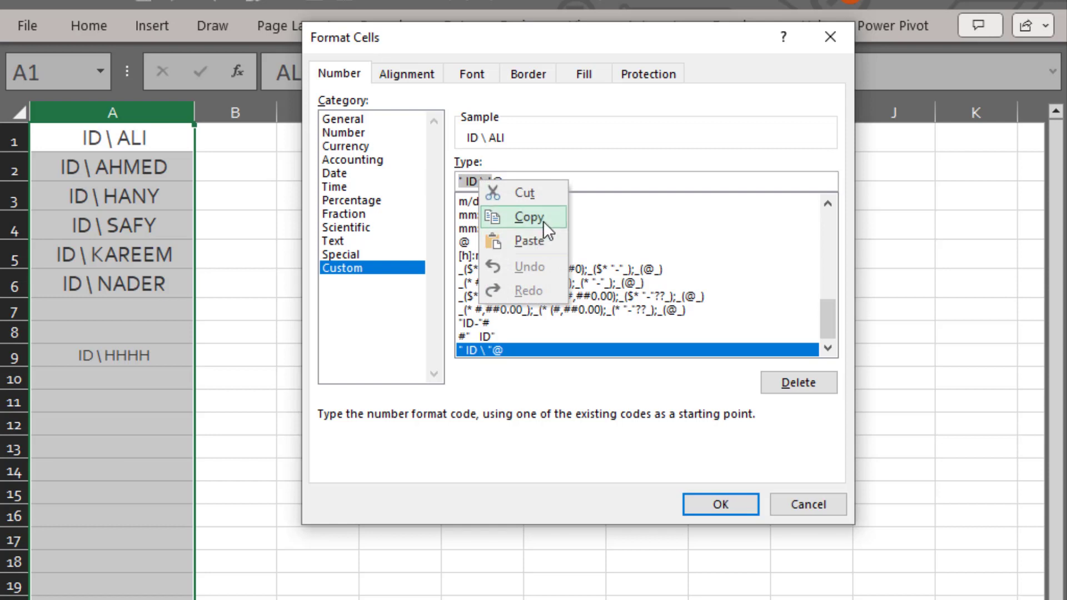
click(525, 193)
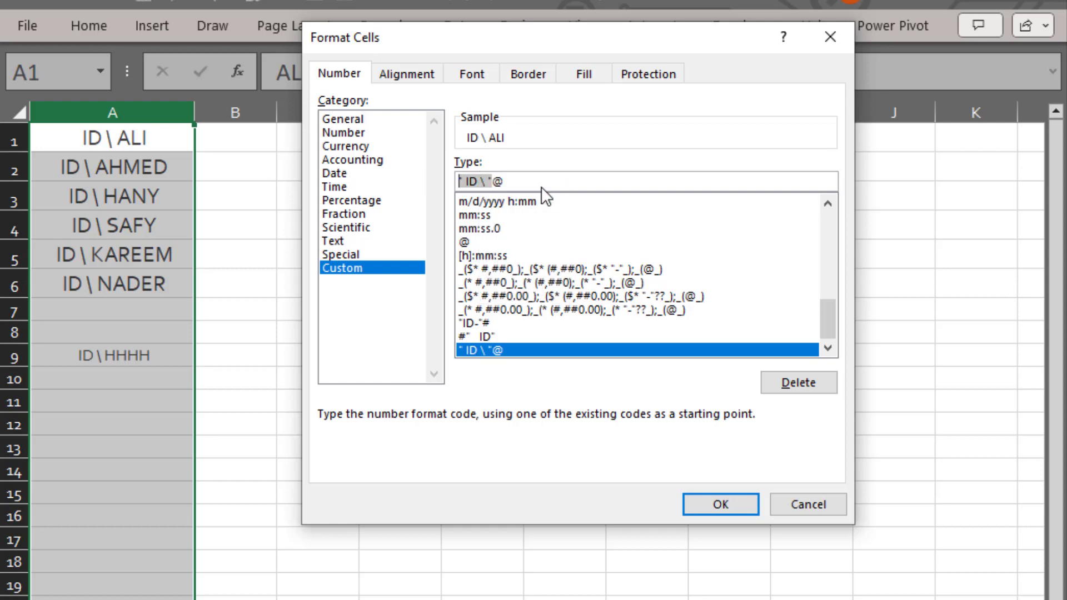
right_click(474, 179)
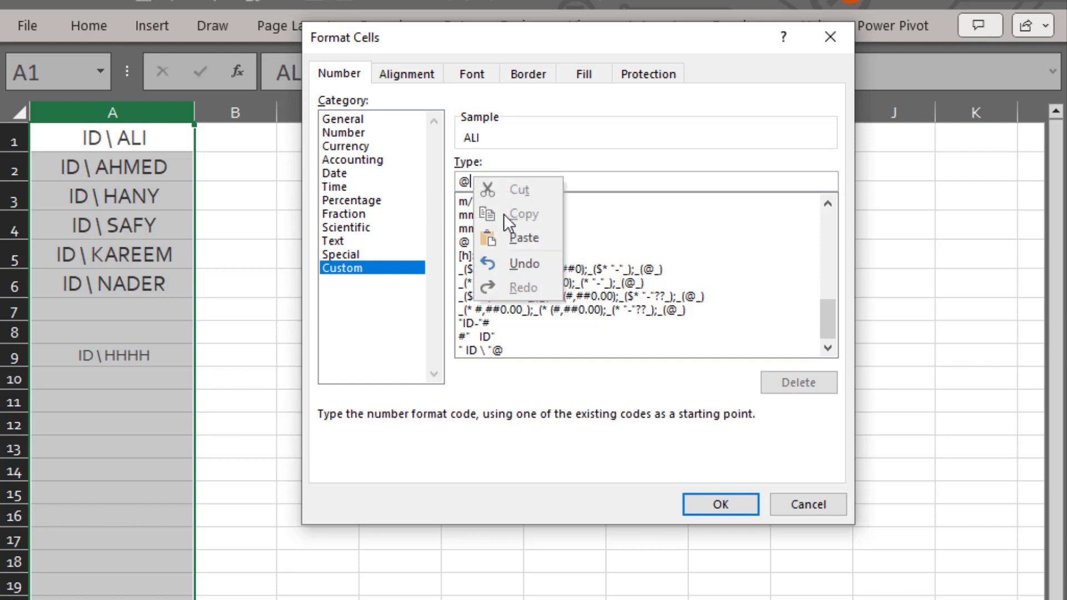
click(509, 238)
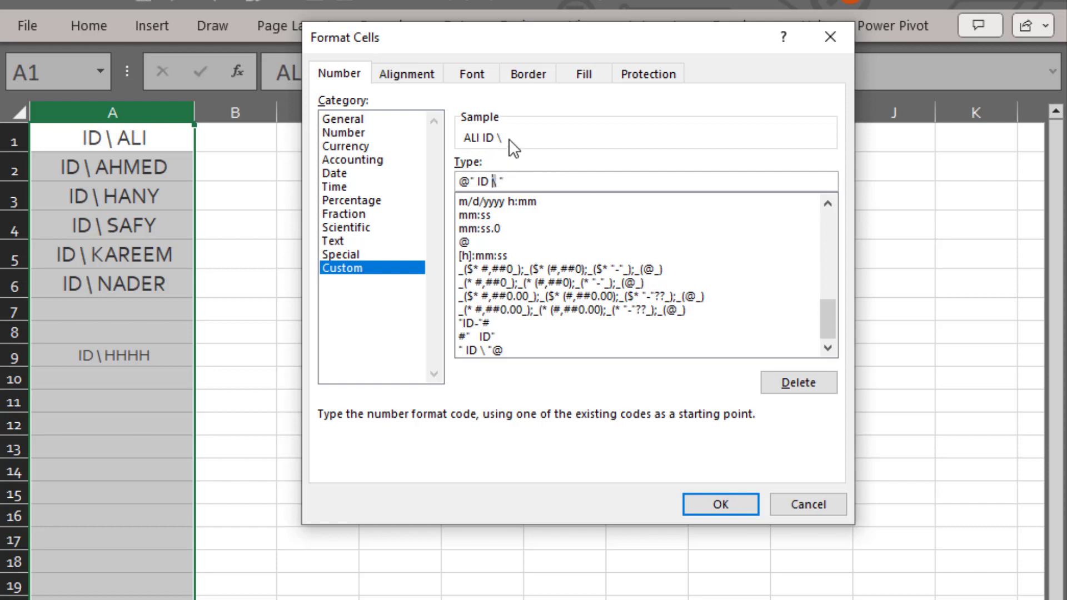
key(BackSpace)
click(742, 504)
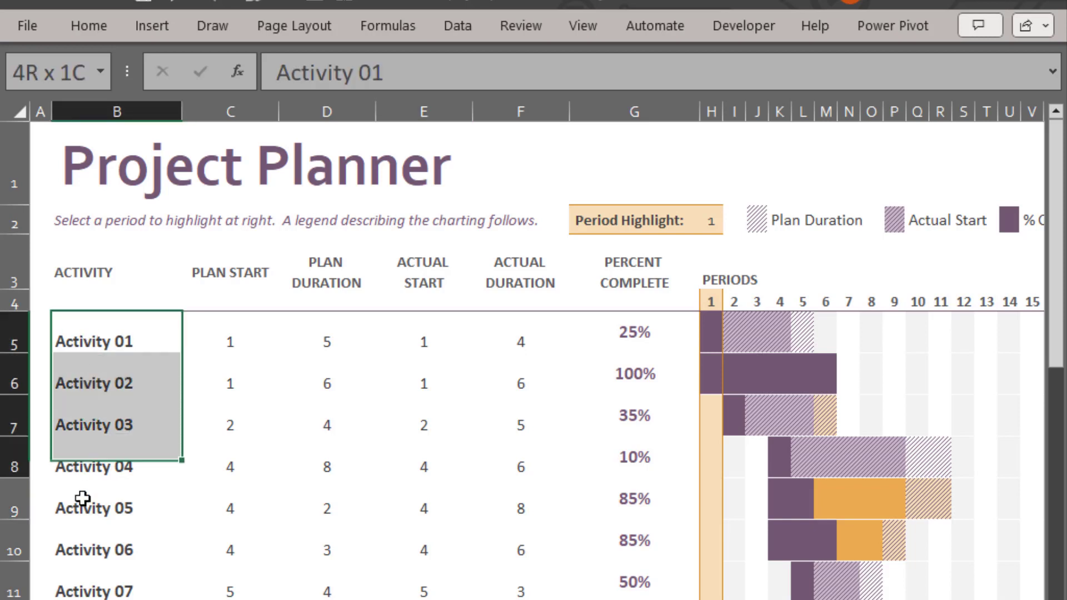
- Select Activity 01 through Activity 07 in column B of the Project Planner
drag(88, 341, 84, 597)
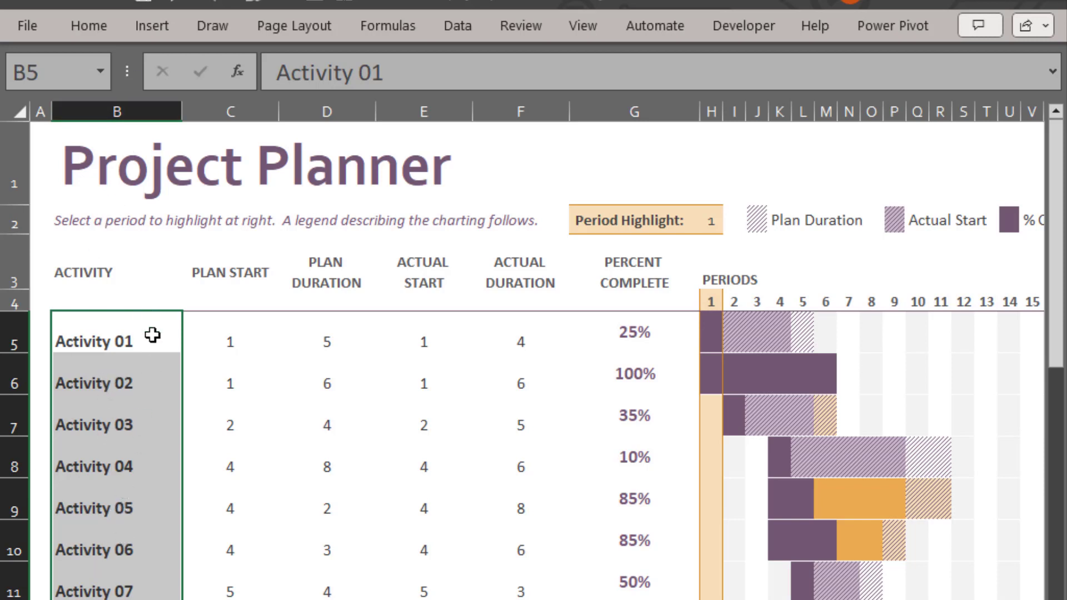
- Set Find and Replace to change 'Activity' (copied from B5) to 'ID' and list all 26 matches
click(103, 29)
click(675, 97)
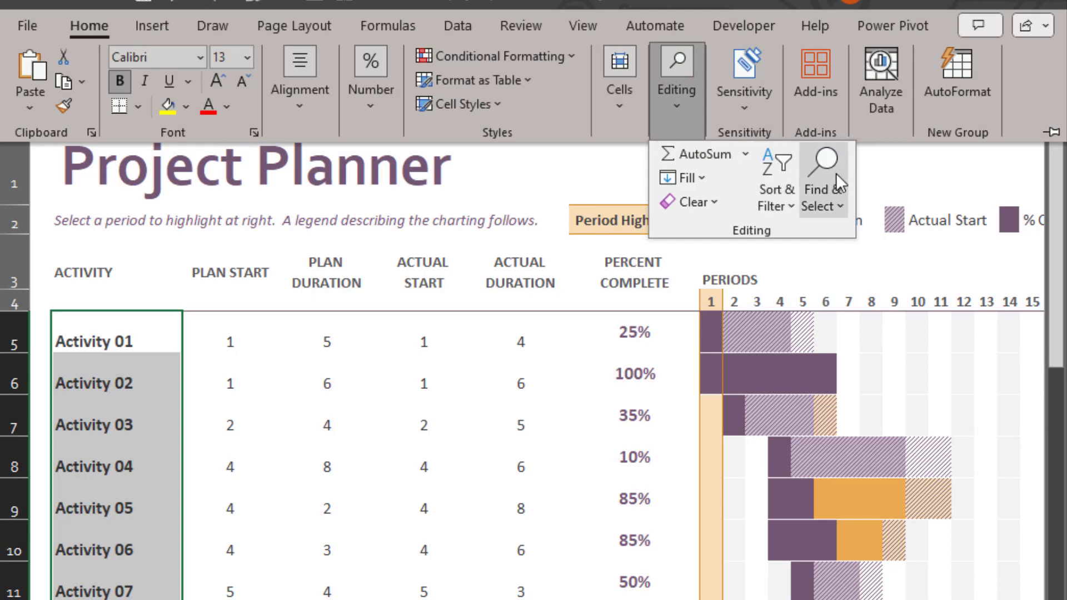
click(838, 208)
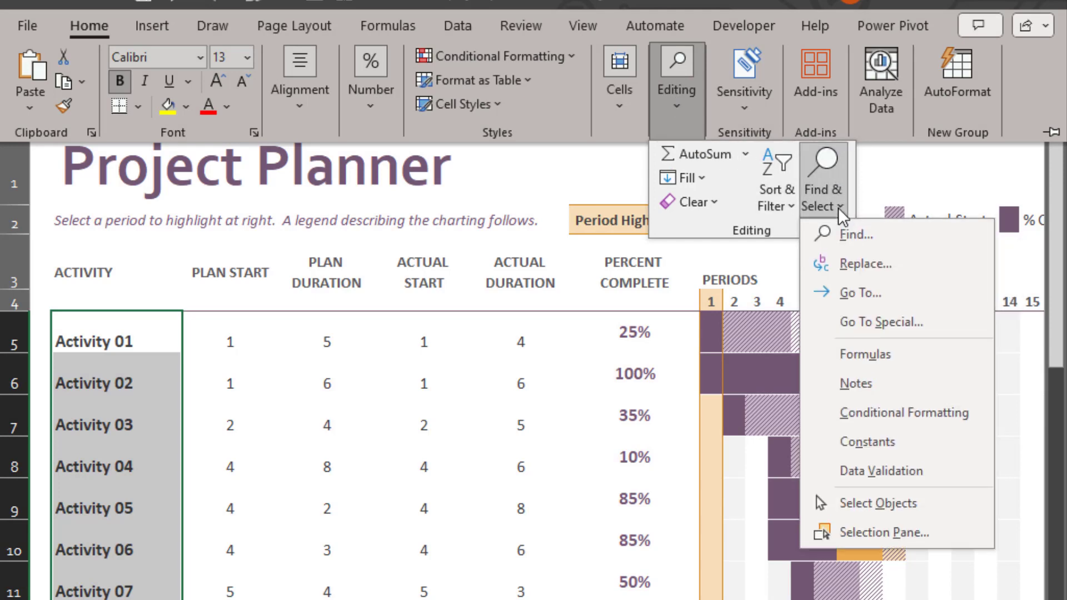
click(845, 267)
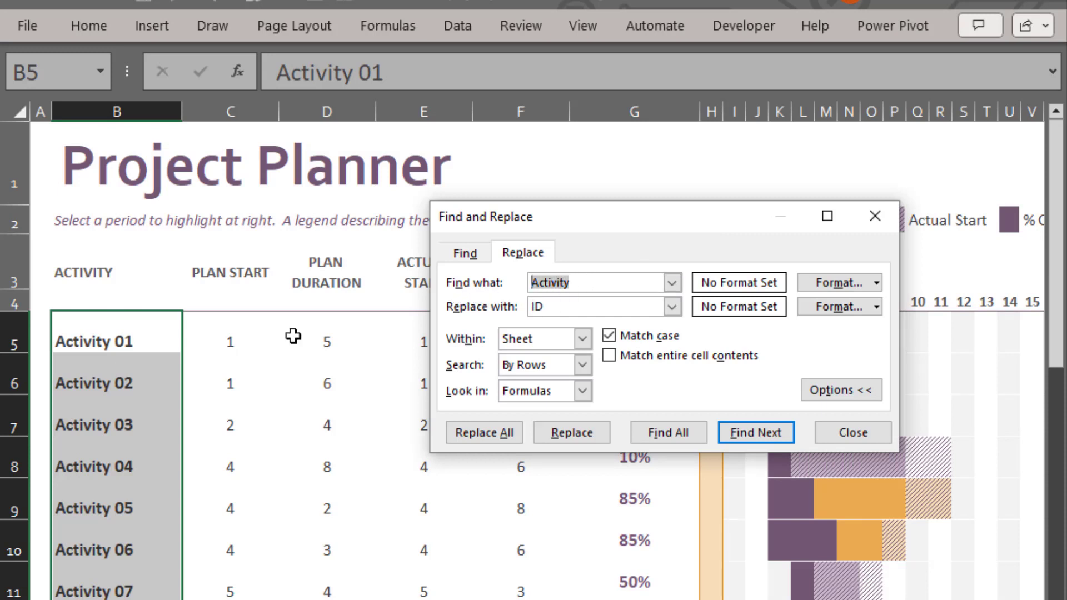
click(113, 342)
click(113, 342)
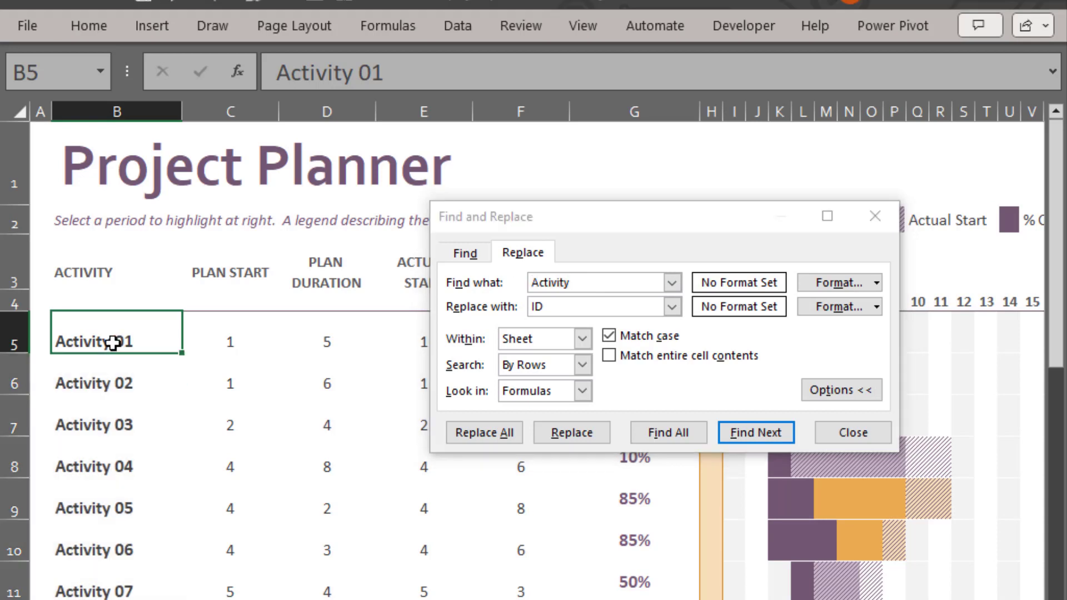
double_click(113, 342)
drag(114, 343, 55, 343)
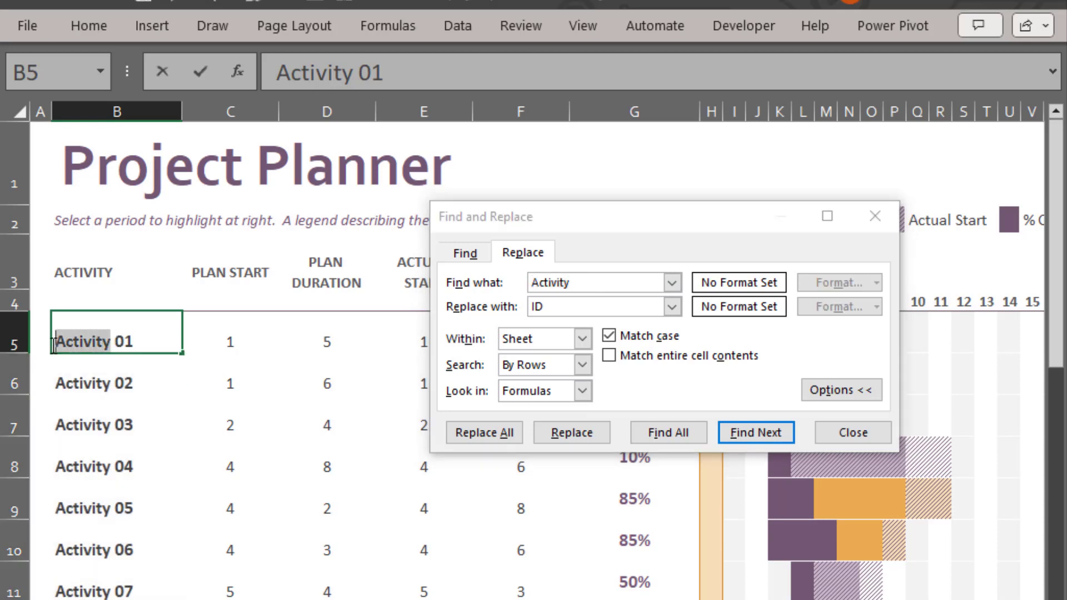
click(583, 282)
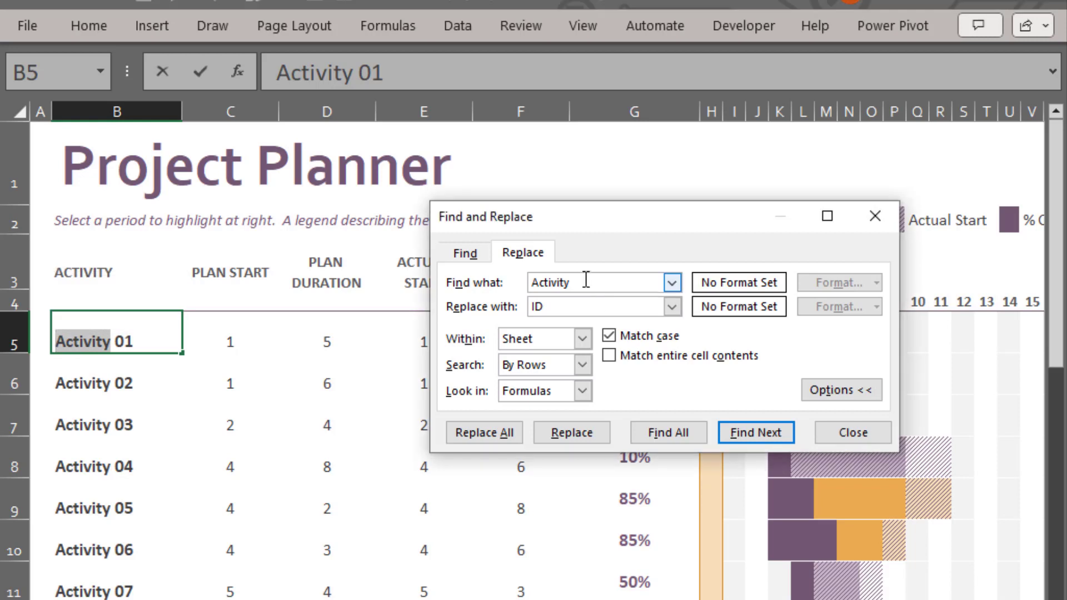
click(544, 307)
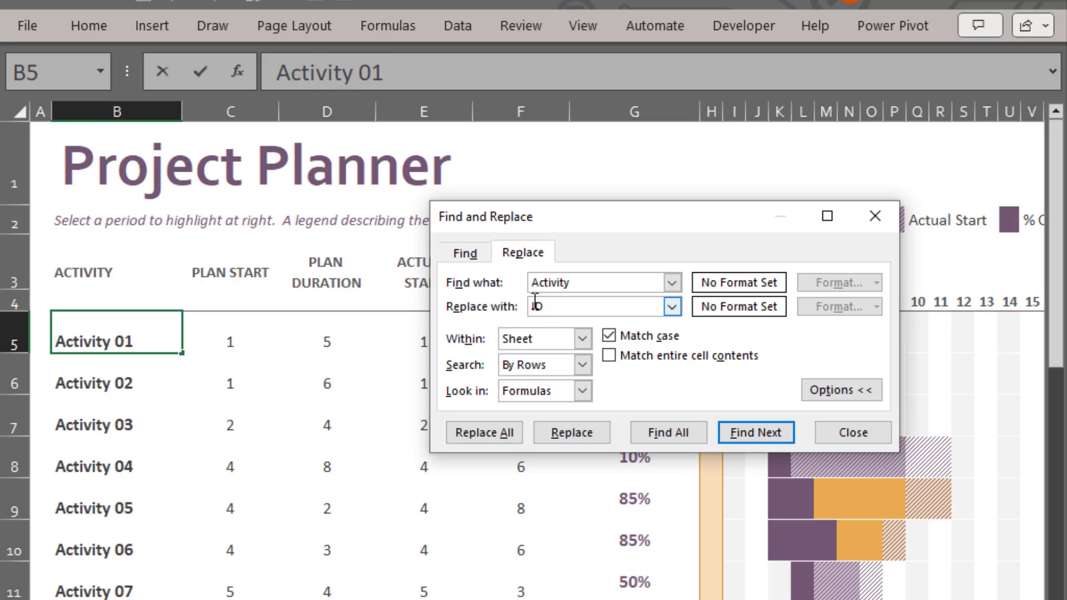
click(658, 434)
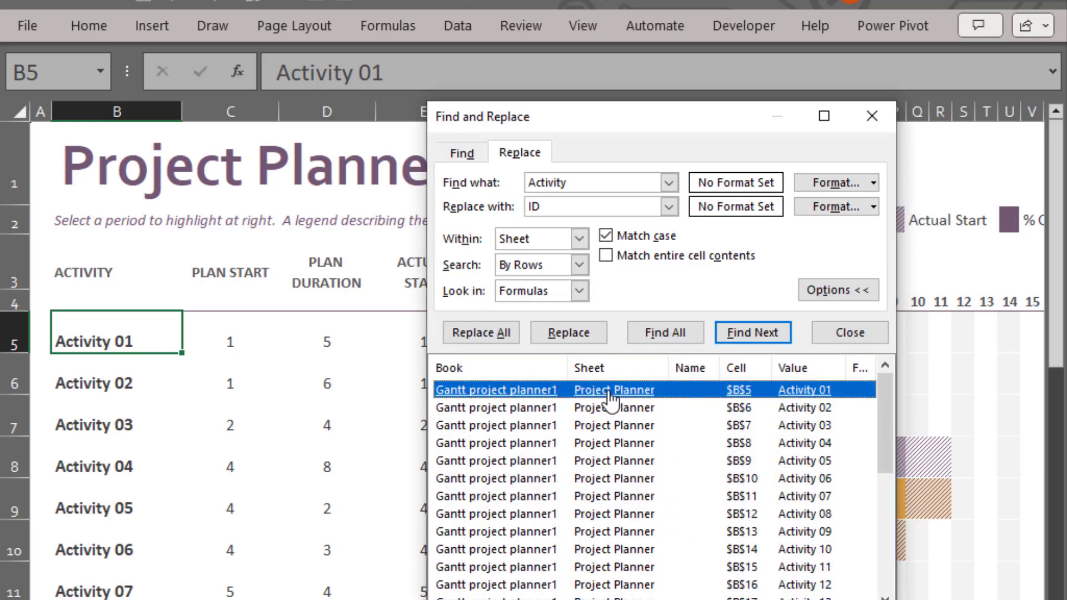
- Replace all 26 'Activity' labels with 'ID', acknowledge the summary, and close the dialog
click(488, 332)
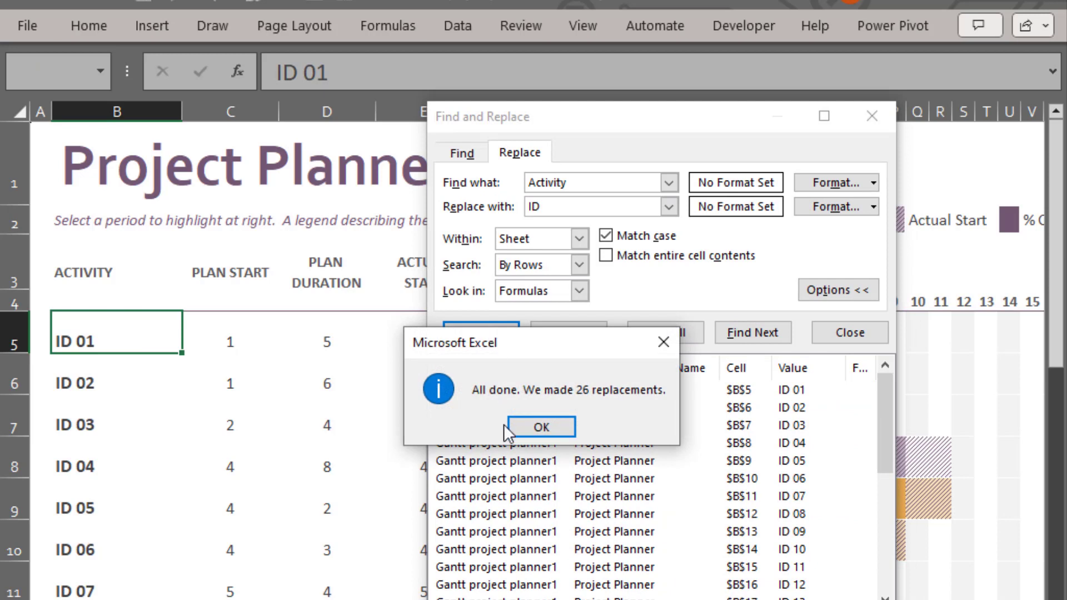
click(542, 426)
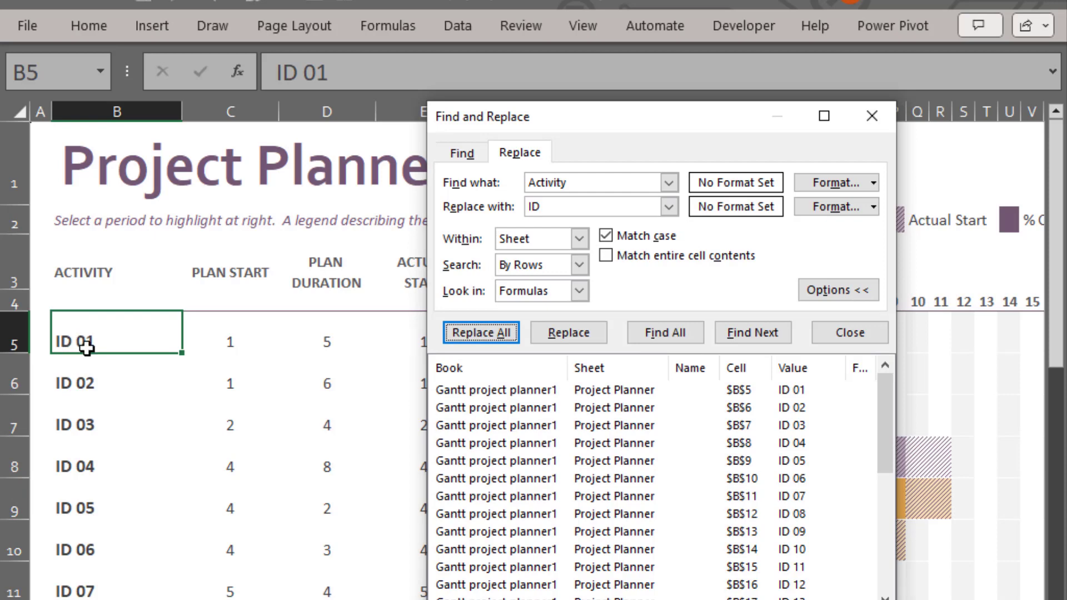
click(888, 119)
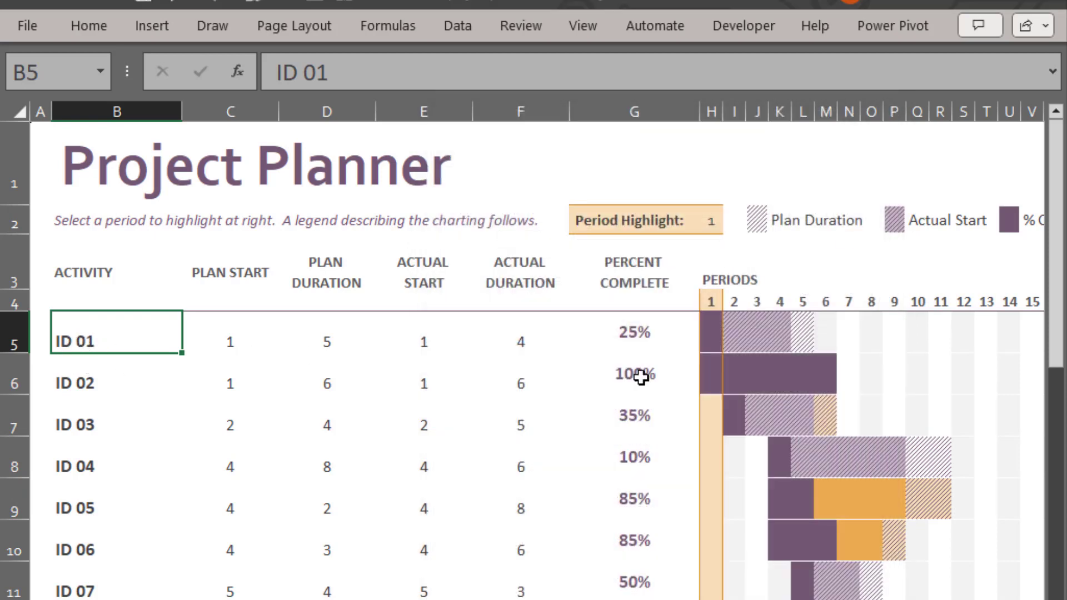